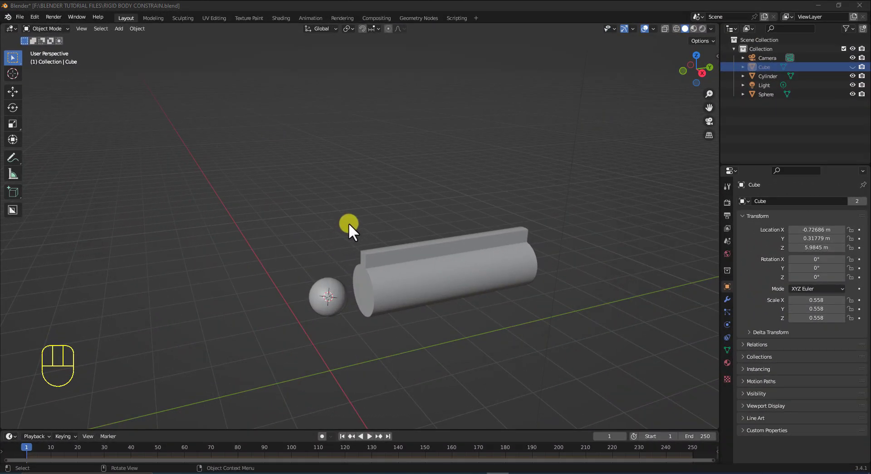
- Examine the small sphere and the ridged cylinder from several angles
{"action": "mouse_move", "coordinate": [348, 223]}
{"action": "middle_mouse_down"}
{"action": "mouse_move", "coordinate": [384, 220]}
{"action": "mouse_move", "coordinate": [363, 220]}
{"action": "middle_mouse_up"}
{"action": "mouse_move", "coordinate": [554, 267]}
{"action": "middle_mouse_down"}
{"action": "mouse_move", "coordinate": [546, 269]}
{"action": "mouse_move", "coordinate": [549, 258]}
{"action": "middle_mouse_up"}
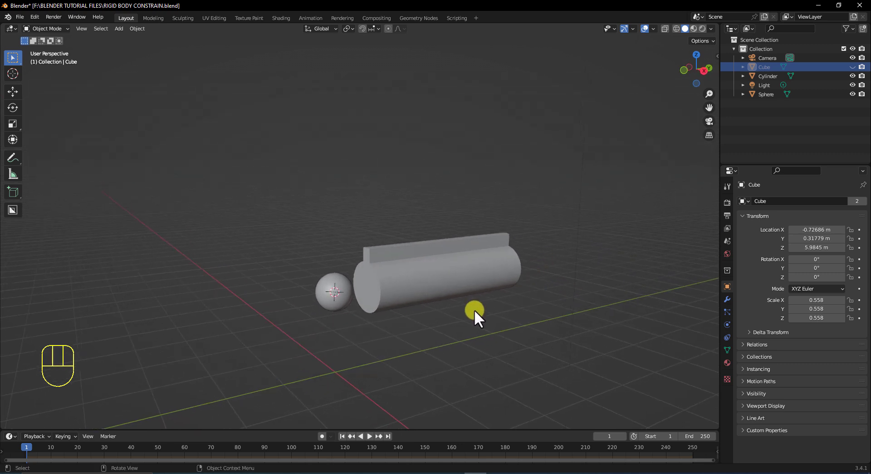
{"action": "left_click", "coordinate": [329, 298]}
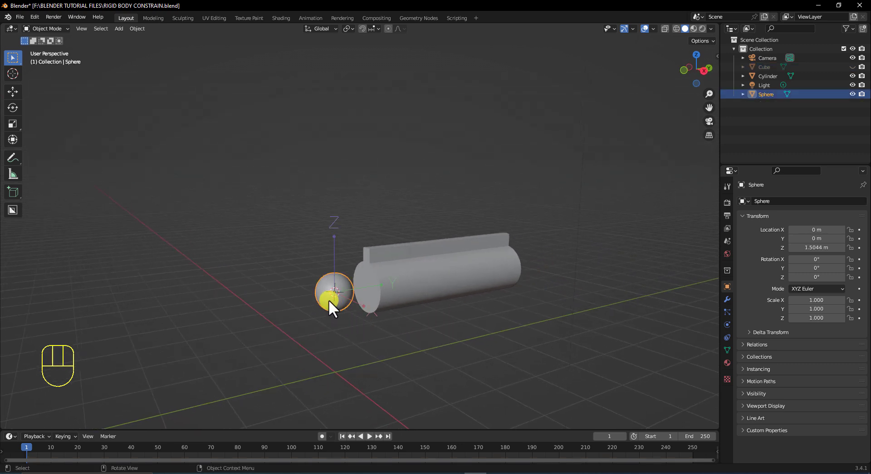
{"action": "left_click", "coordinate": [414, 268]}
{"action": "scroll", "coordinate": [415, 263], "scroll_direction": "up", "scroll_amount": 2}
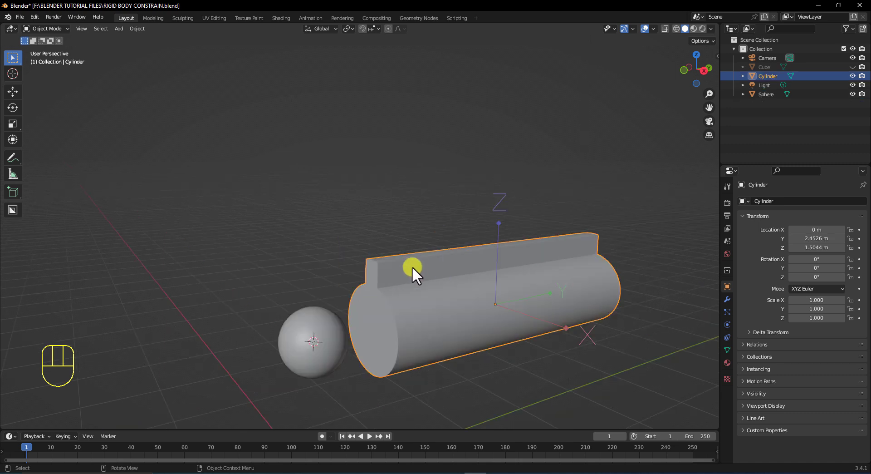
{"action": "middle_click_drag", "start_coordinate": [401, 295], "coordinate": [427, 296]}
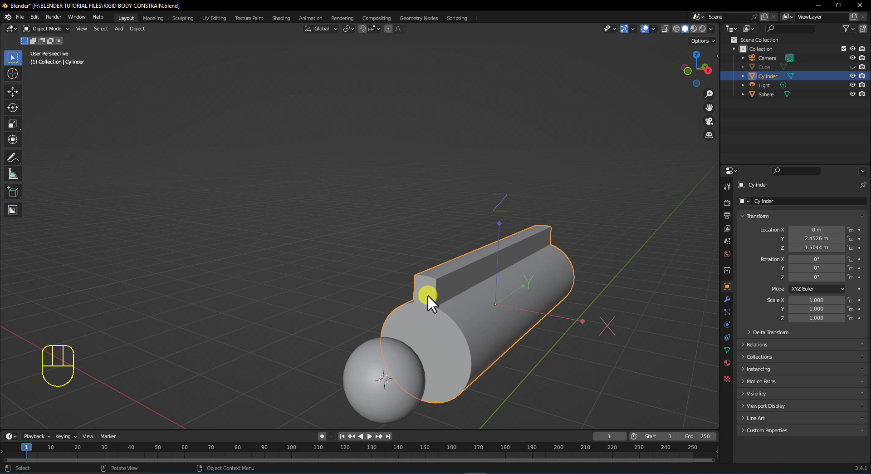
{"action": "left_click", "coordinate": [393, 296]}
{"action": "middle_click_drag", "start_coordinate": [393, 292], "coordinate": [382, 277]}
{"action": "scroll", "coordinate": [363, 277], "scroll_direction": "down", "scroll_amount": 3}
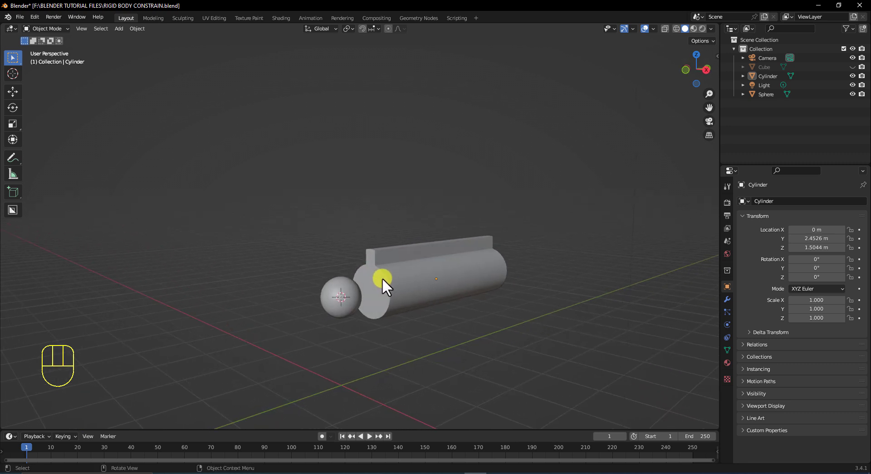
- Add rigid body physics to the small sphere and set its type to Passive
{"action": "left_click", "coordinate": [727, 323]}
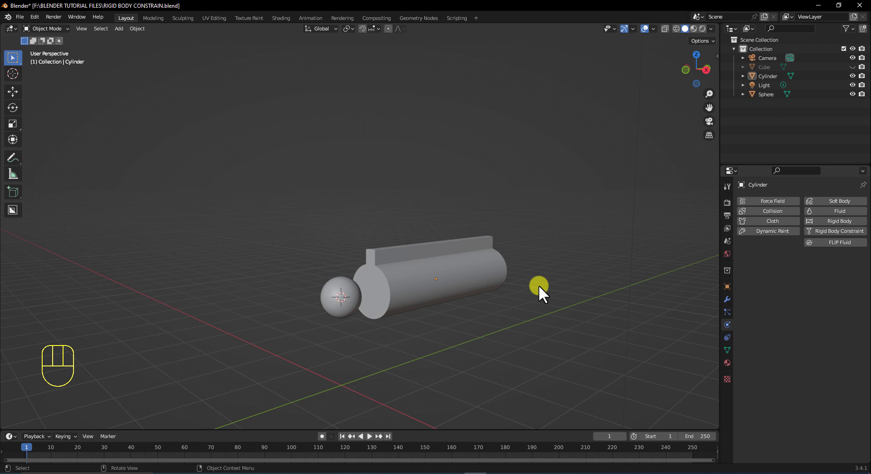
{"action": "left_click", "coordinate": [331, 290]}
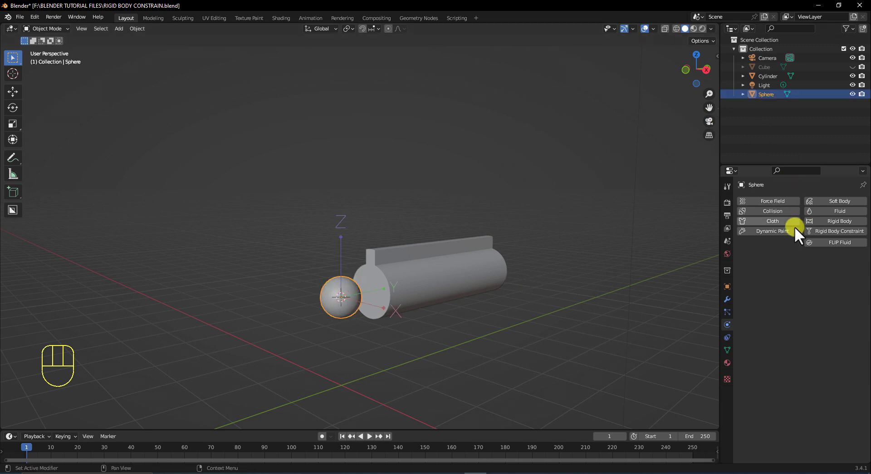
{"action": "left_click", "coordinate": [820, 222]}
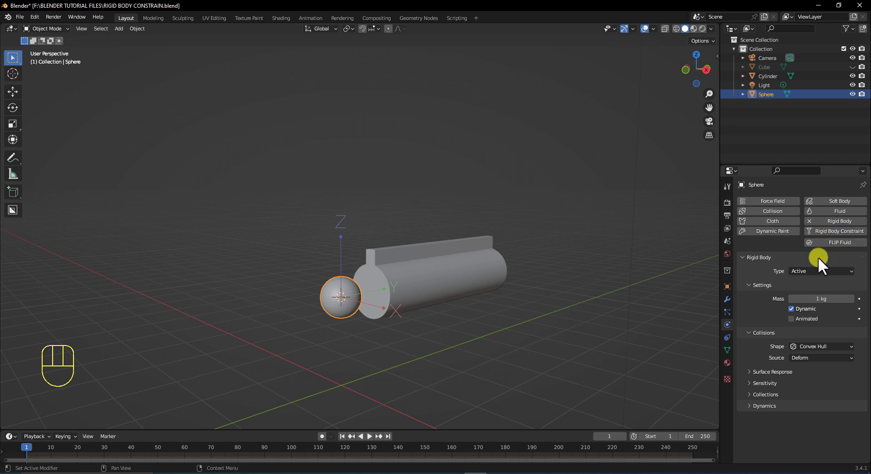
{"action": "left_click", "coordinate": [800, 271]}
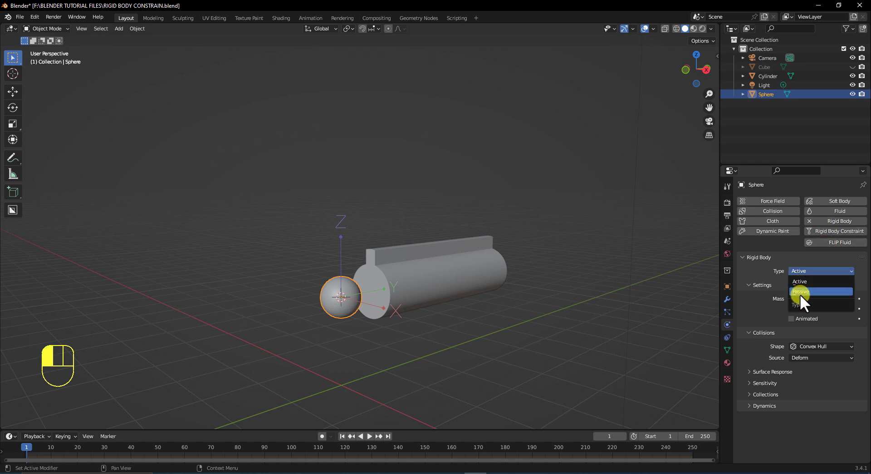
{"action": "left_click", "coordinate": [799, 292]}
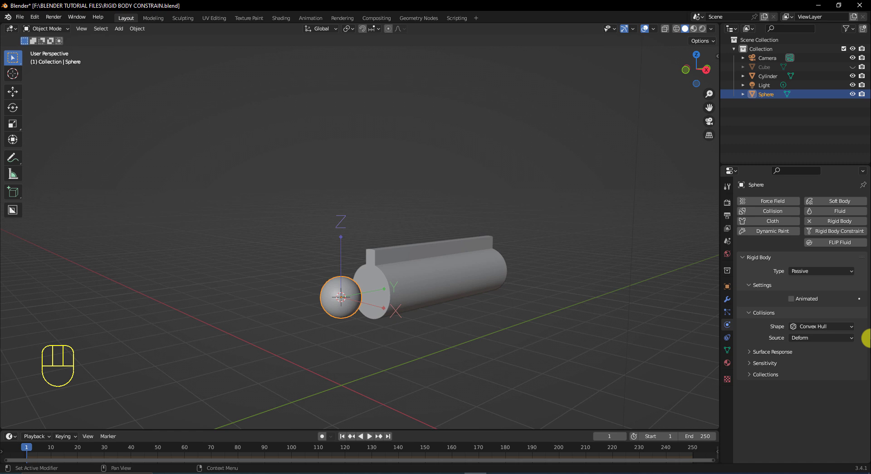
- Add an Active rigid body to the ridged cylinder and check its surface response and sensitivity settings
{"action": "left_click", "coordinate": [445, 276]}
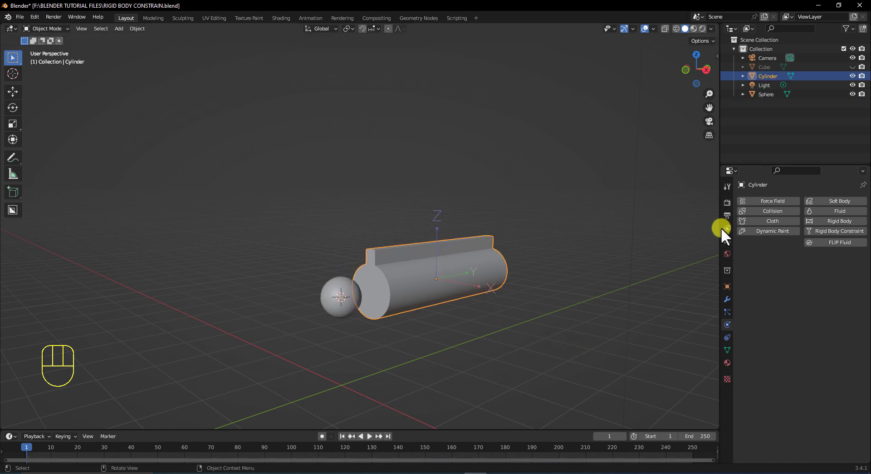
{"action": "left_click", "coordinate": [821, 221]}
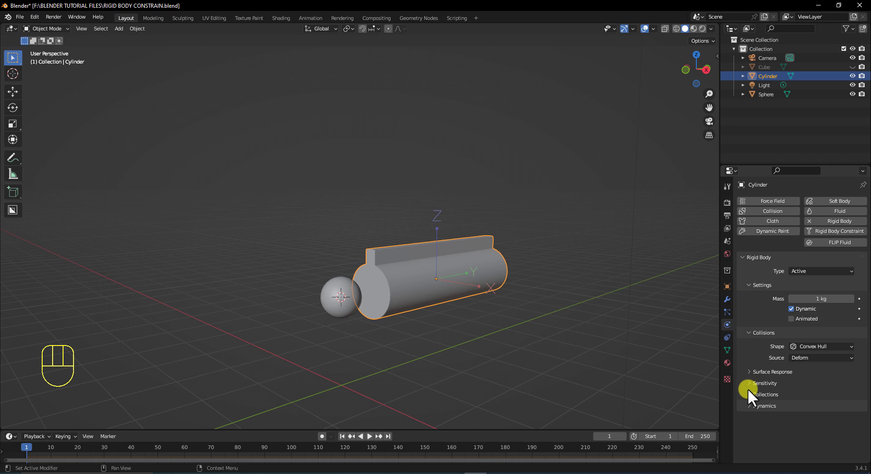
{"action": "left_click", "coordinate": [748, 372]}
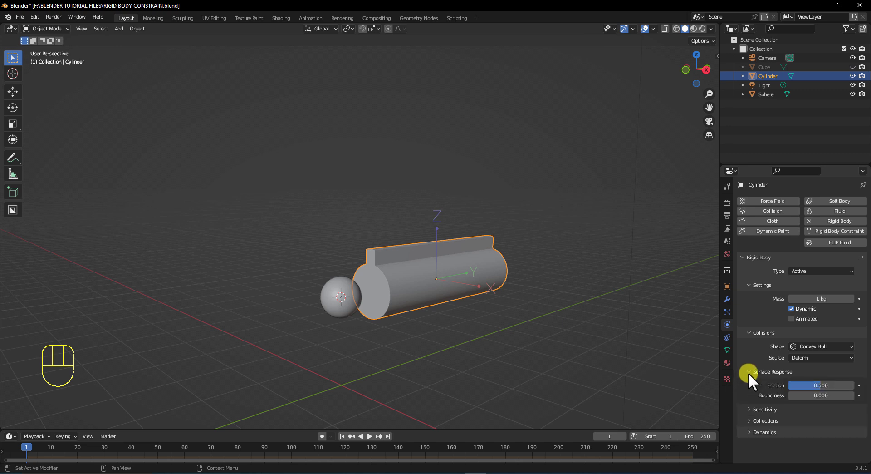
{"action": "left_click", "coordinate": [748, 372]}
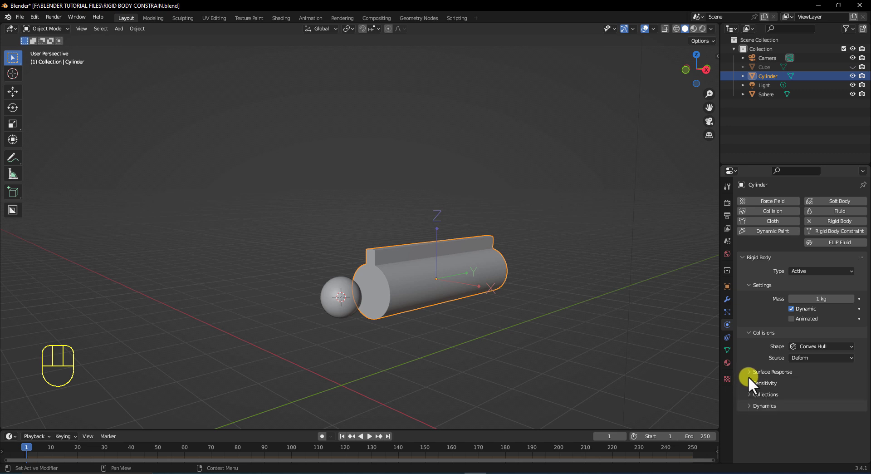
{"action": "left_click", "coordinate": [748, 381]}
{"action": "left_click", "coordinate": [748, 383]}
{"action": "left_click", "coordinate": [404, 326]}
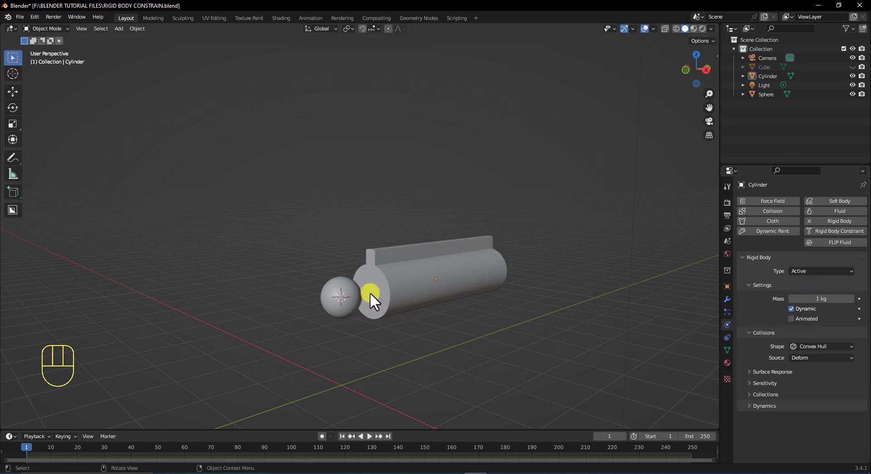
{"action": "left_click", "coordinate": [350, 289]}
{"action": "left_click", "coordinate": [410, 273]}
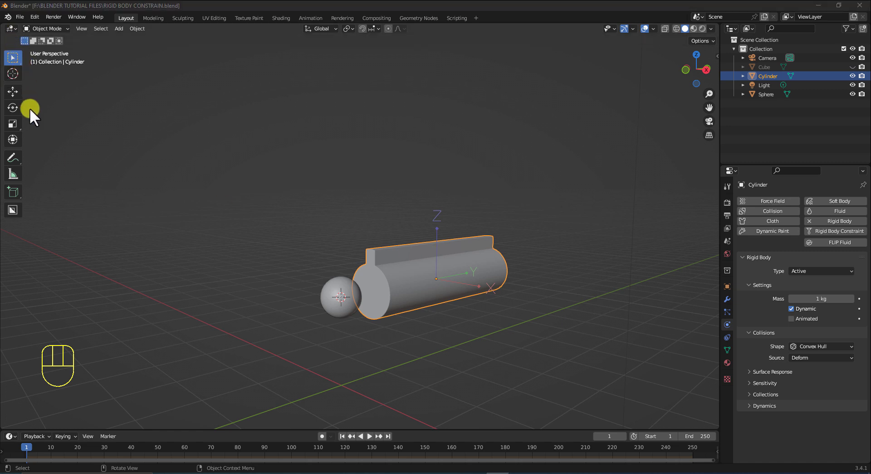
{"action": "left_click", "coordinate": [81, 159]}
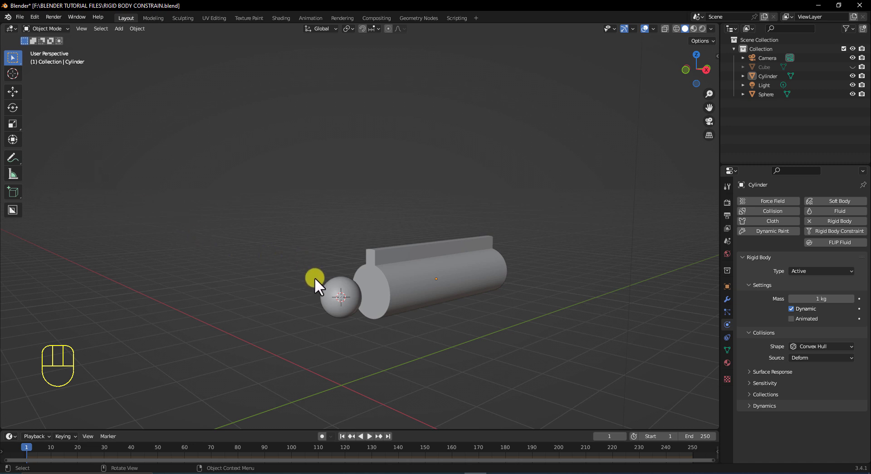
- Add a sphere-shaped empty with a 1 m radius at the 3D cursor on the small sphere
{"action": "left_click", "coordinate": [119, 29]}
{"action": "mouse_move", "coordinate": [138, 129]}
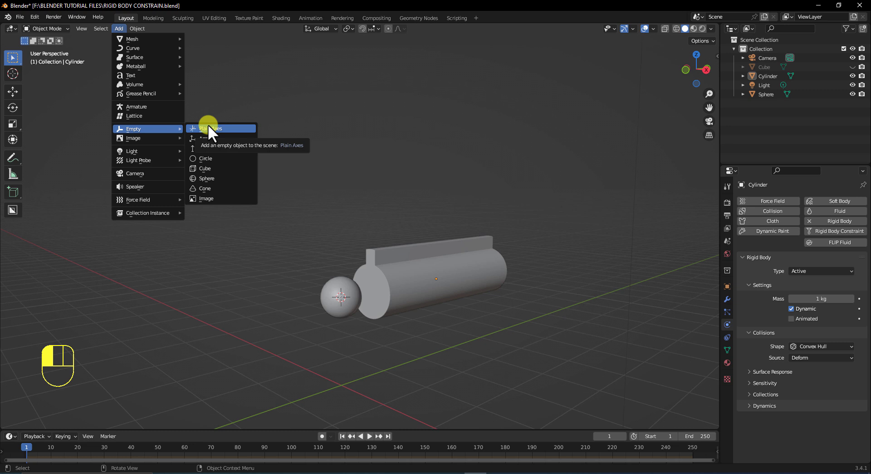
{"action": "left_click", "coordinate": [206, 179]}
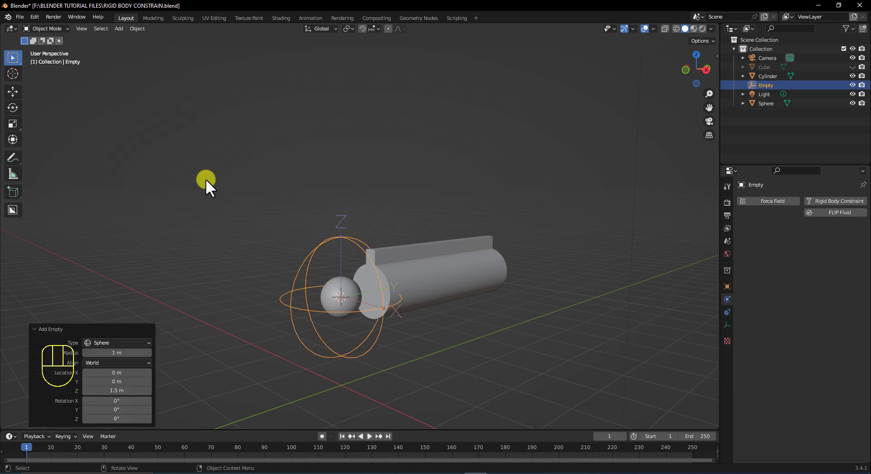
{"action": "left_click", "coordinate": [257, 277]}
{"action": "scroll", "coordinate": [327, 299], "scroll_direction": "up", "scroll_amount": 2}
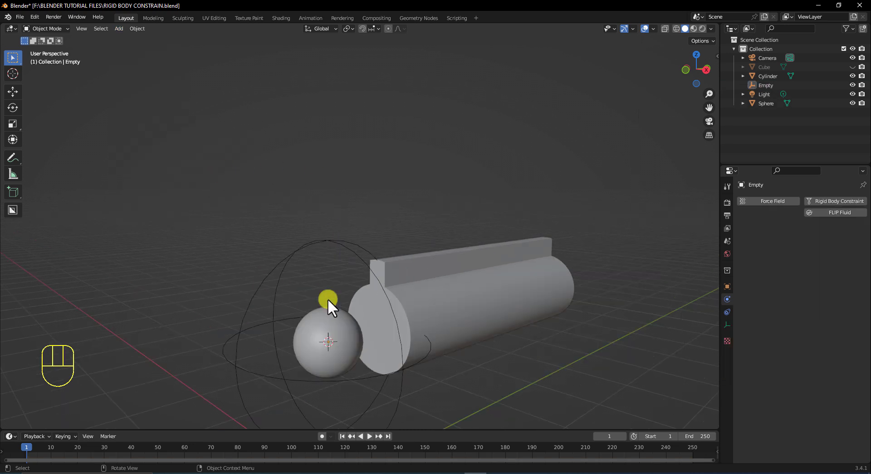
- Snap the sphere empty to the 3D cursor at the small sphere's centre, keeping its offset
{"action": "left_click", "coordinate": [314, 241]}
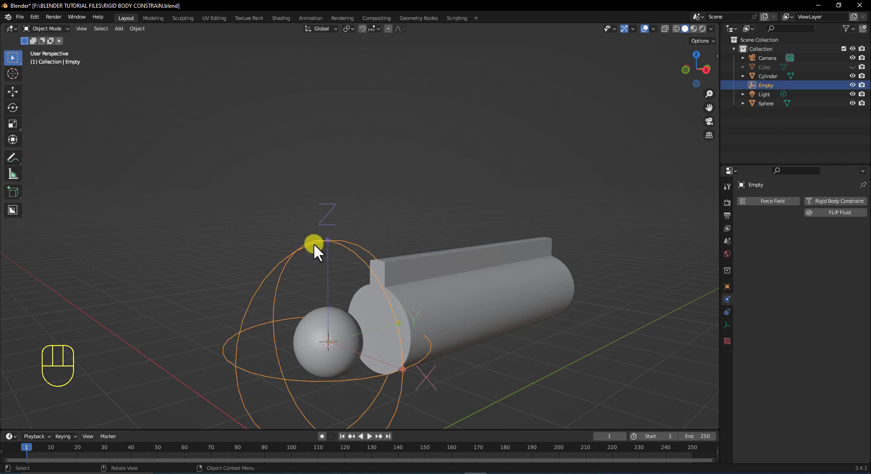
{"action": "left_click", "coordinate": [317, 320]}
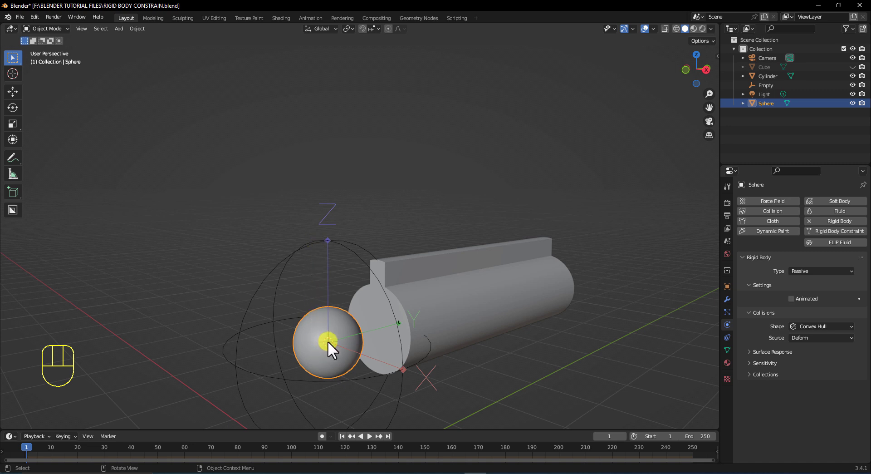
{"action": "left_click", "coordinate": [348, 250]}
{"action": "key", "text": "shift+s"}
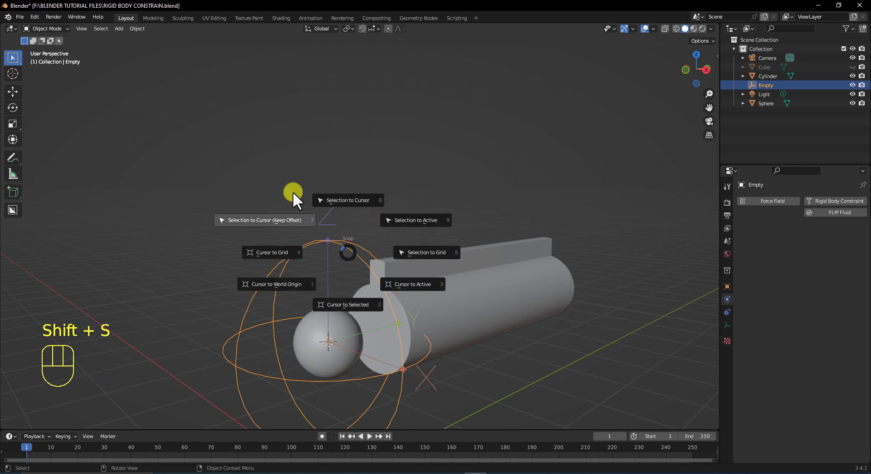
{"action": "left_click", "coordinate": [298, 220]}
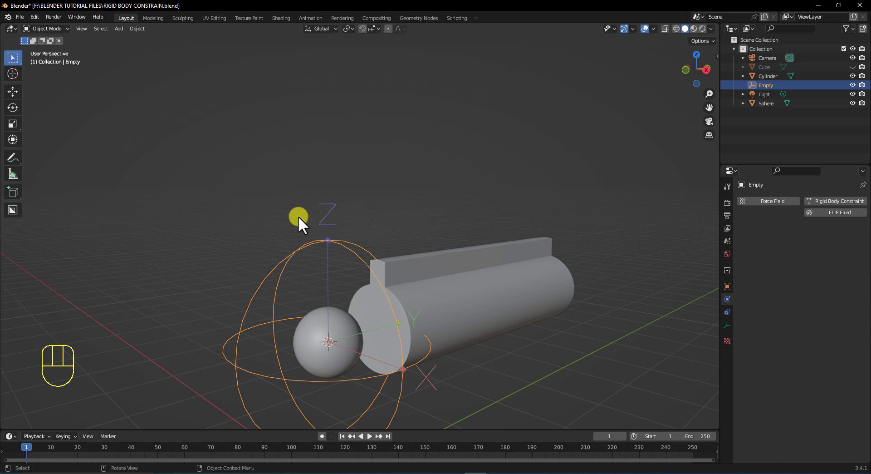
{"action": "left_click", "coordinate": [300, 215]}
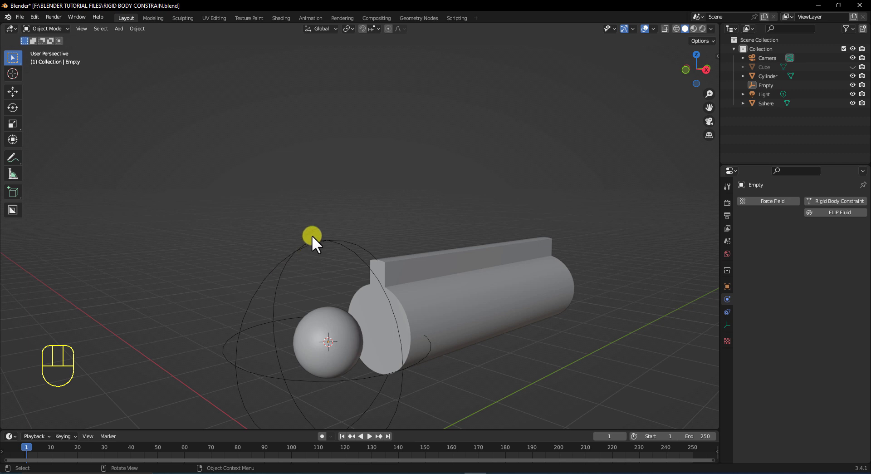
- Try to scale the sphere empty down uniformly by a factor of about 0.439
{"action": "left_click", "coordinate": [312, 242]}
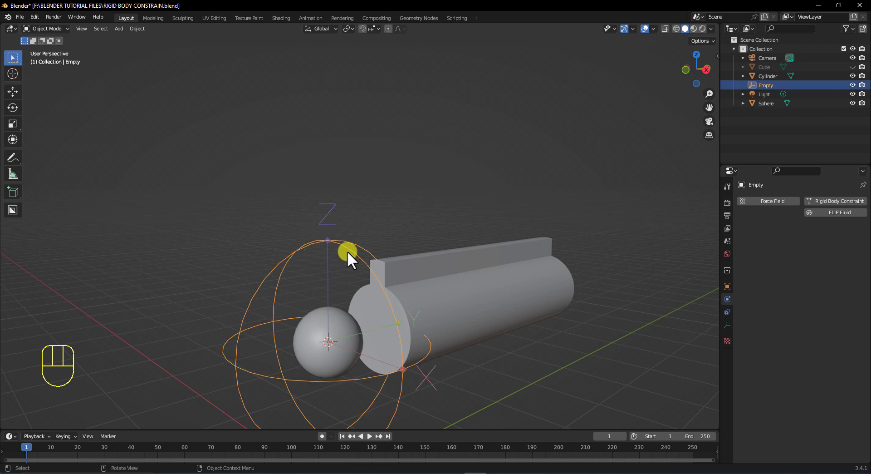
{"action": "scroll", "coordinate": [347, 251], "scroll_direction": "down", "scroll_amount": 3}
{"action": "middle_click_drag", "start_coordinate": [345, 261], "coordinate": [327, 275]}
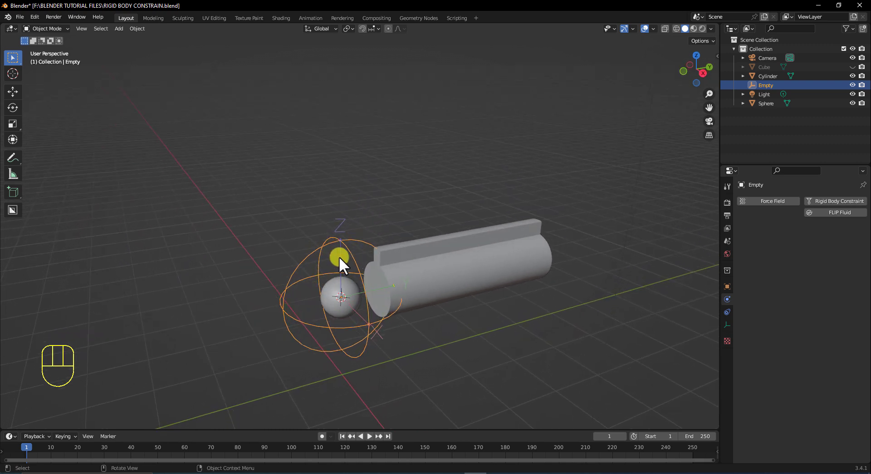
{"action": "key", "text": "s"}
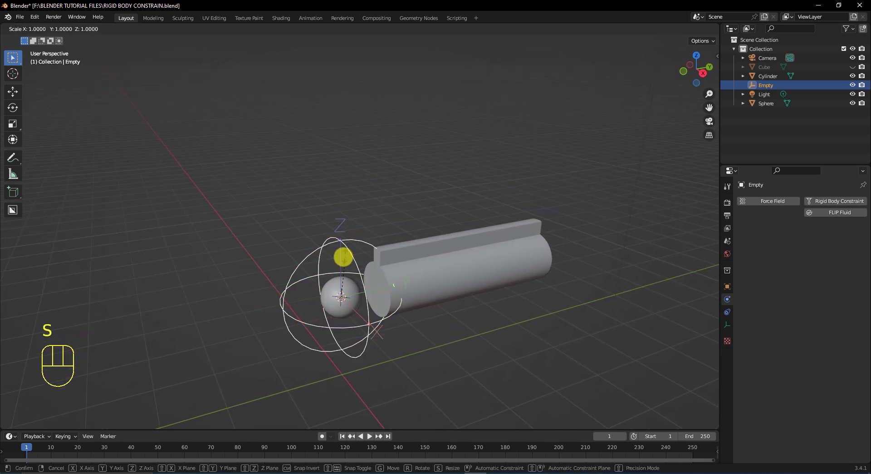
{"action": "left_click", "coordinate": [337, 271]}
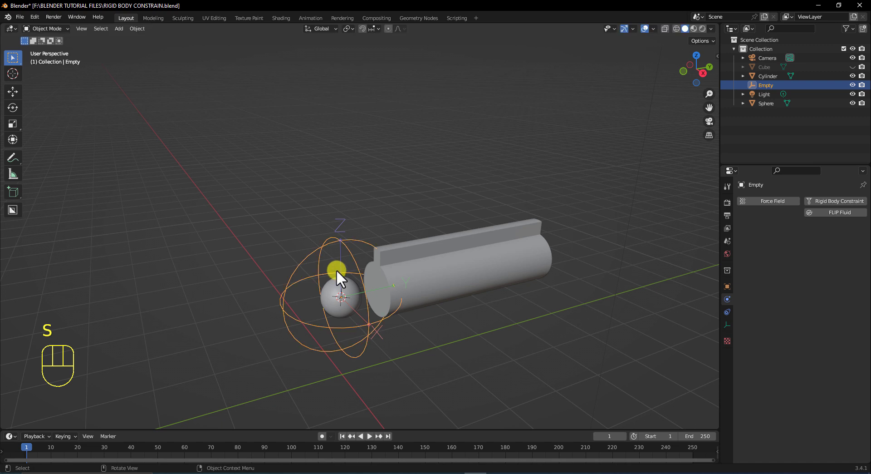
{"action": "key", "text": "s"}
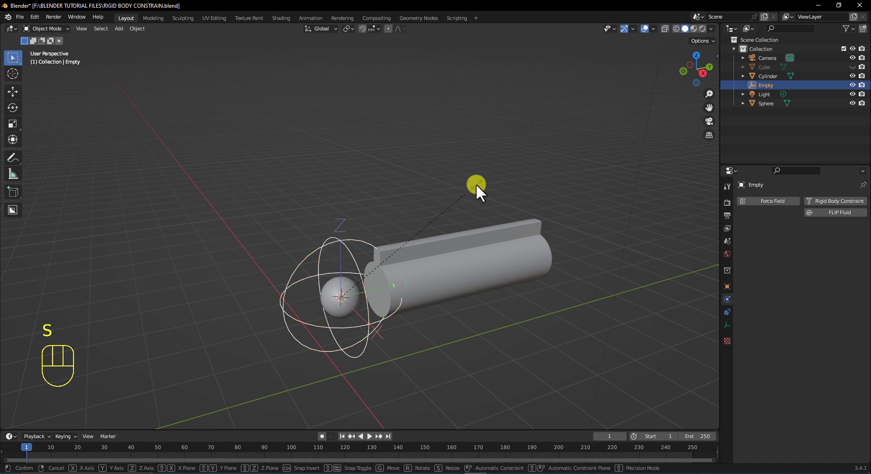
{"action": "left_click", "coordinate": [384, 234]}
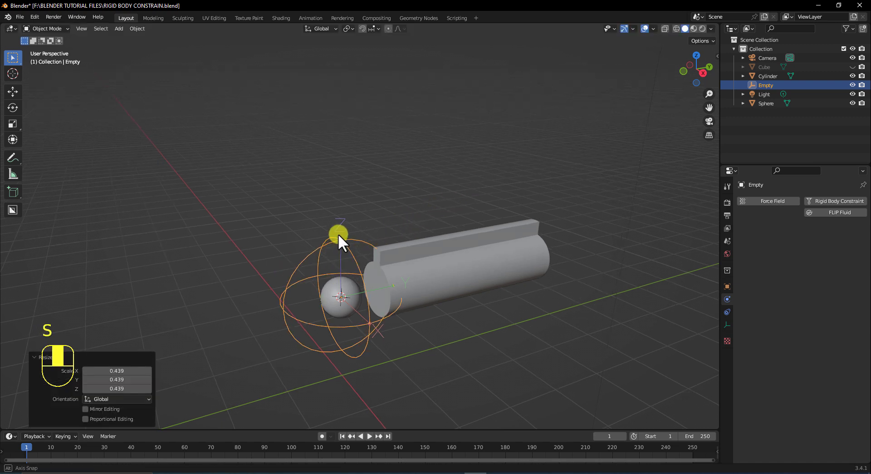
{"action": "scroll", "coordinate": [316, 233], "scroll_direction": "up", "scroll_amount": 3}
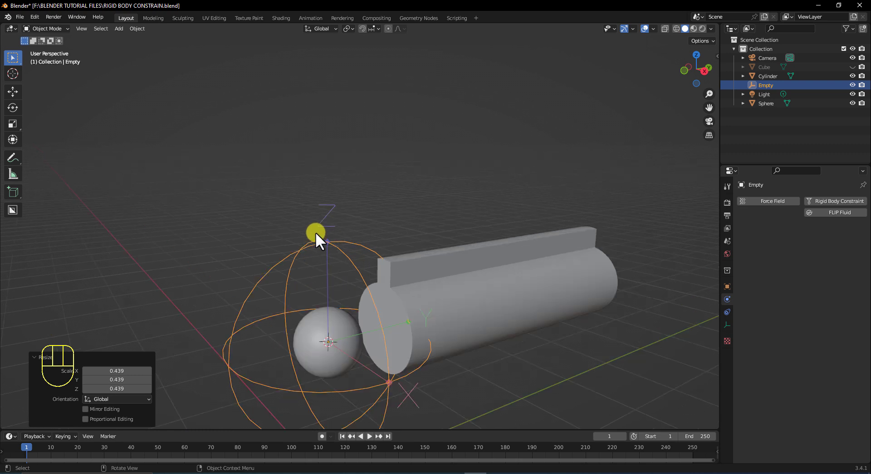
- Scale the sphere empty down uniformly until it fits closely around the small sphere
{"action": "left_click", "coordinate": [345, 194]}
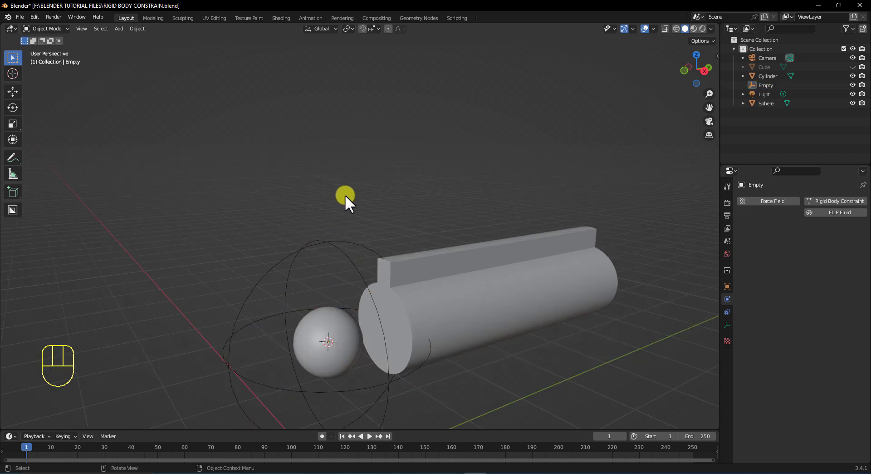
{"action": "left_click", "coordinate": [333, 243]}
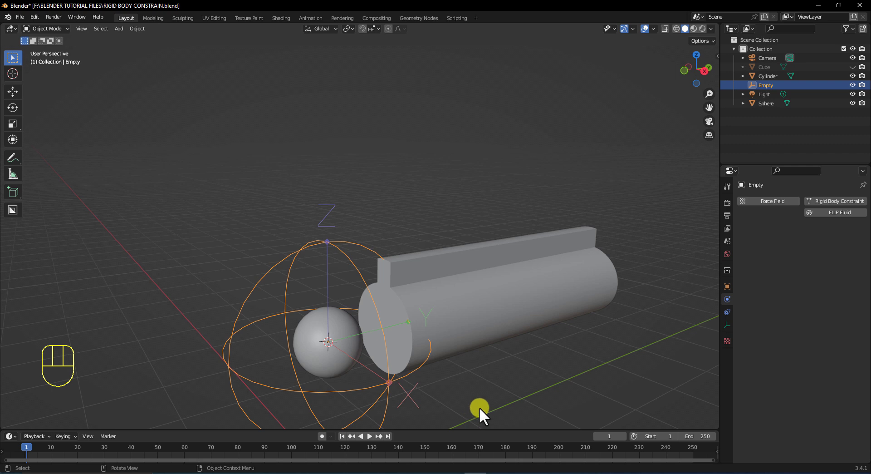
{"action": "key", "text": "s"}
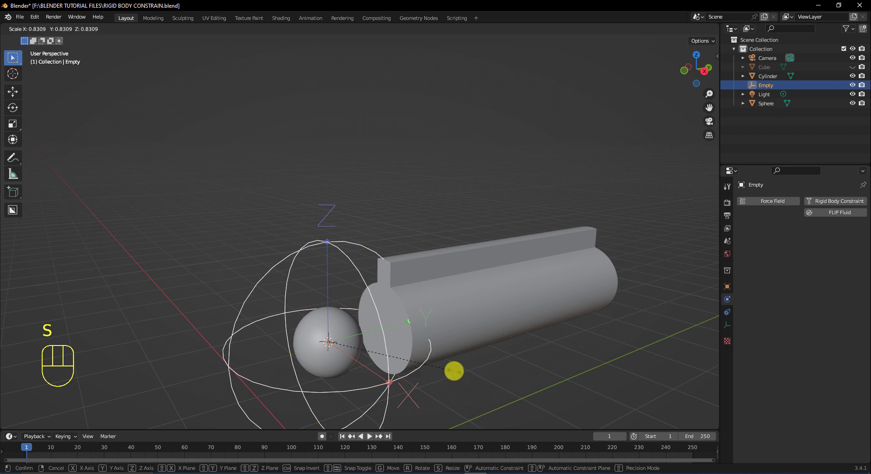
{"action": "left_click", "coordinate": [454, 369]}
{"action": "scroll", "coordinate": [454, 370], "scroll_direction": "down", "scroll_amount": 3}
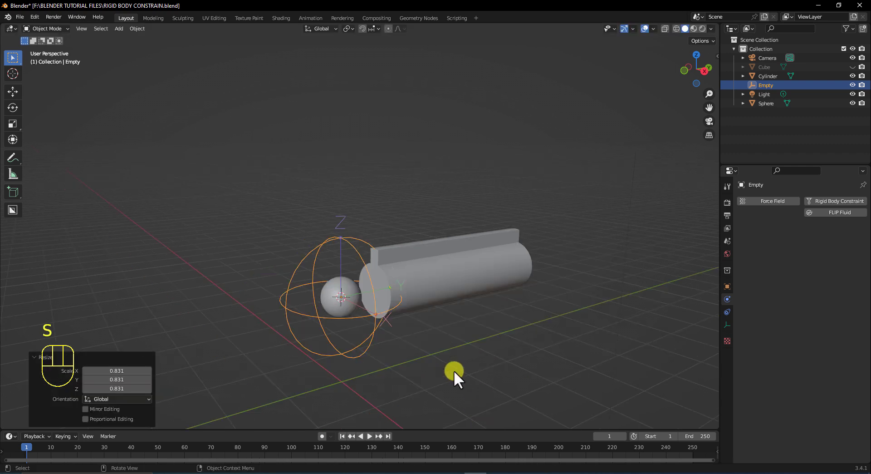
{"action": "left_click", "coordinate": [430, 341]}
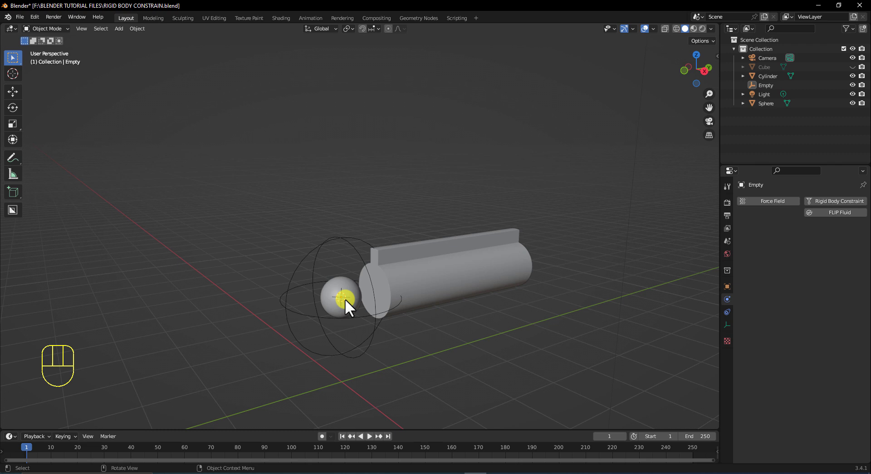
{"action": "left_click", "coordinate": [358, 252]}
{"action": "scroll", "coordinate": [333, 233], "scroll_direction": "up", "scroll_amount": 3}
{"action": "left_click", "coordinate": [299, 272]}
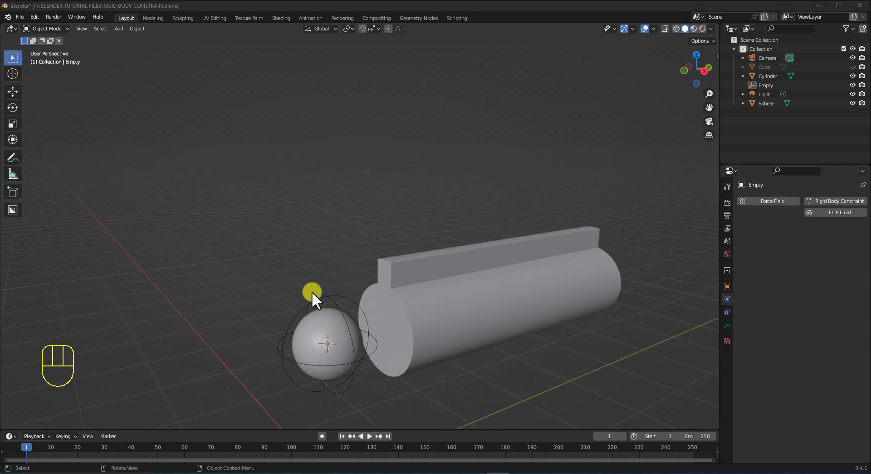
- Add a Rigid Body Constraint to the sphere empty and review the available constraint types, keeping Fixed
{"action": "left_click", "coordinate": [314, 298]}
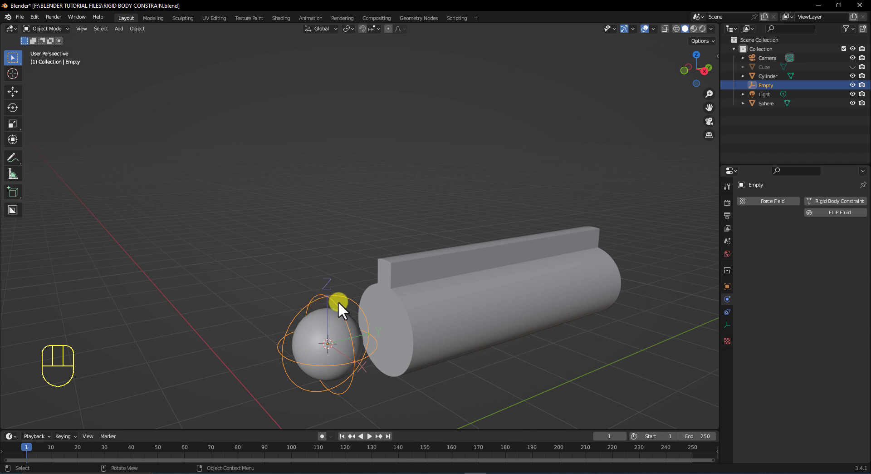
{"action": "left_click", "coordinate": [391, 312]}
{"action": "left_click", "coordinate": [326, 331]}
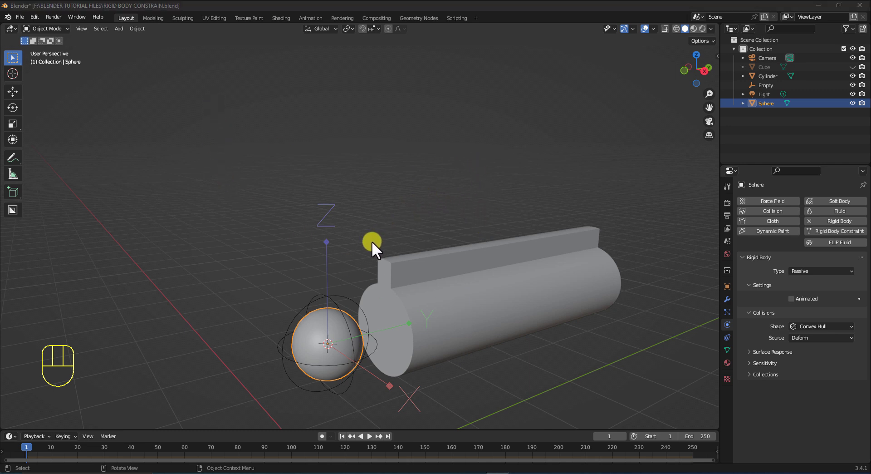
{"action": "left_click", "coordinate": [334, 275]}
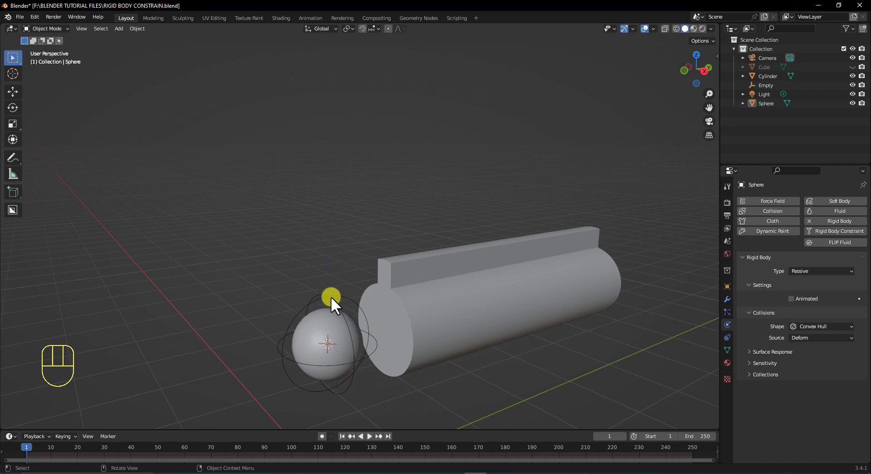
{"action": "left_click", "coordinate": [330, 295]}
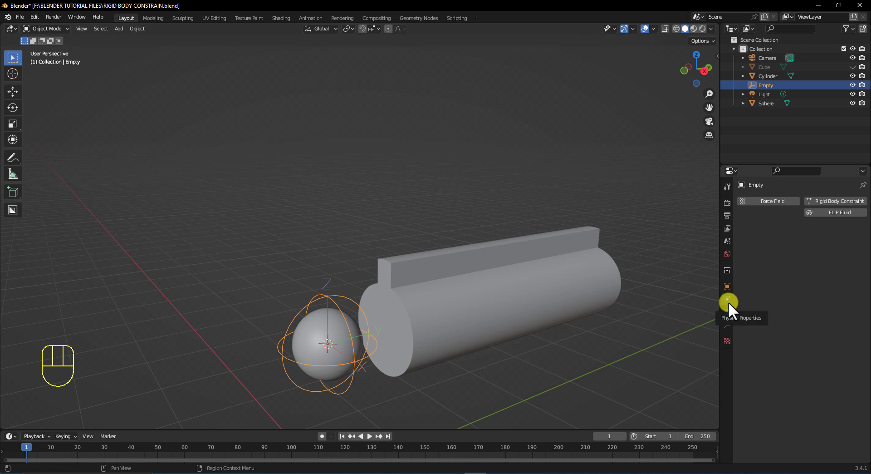
{"action": "left_click", "coordinate": [816, 203]}
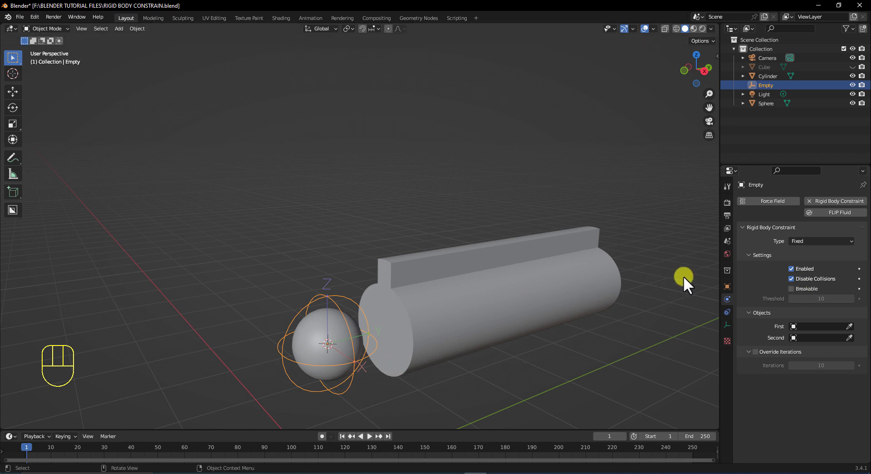
{"action": "left_click", "coordinate": [795, 241]}
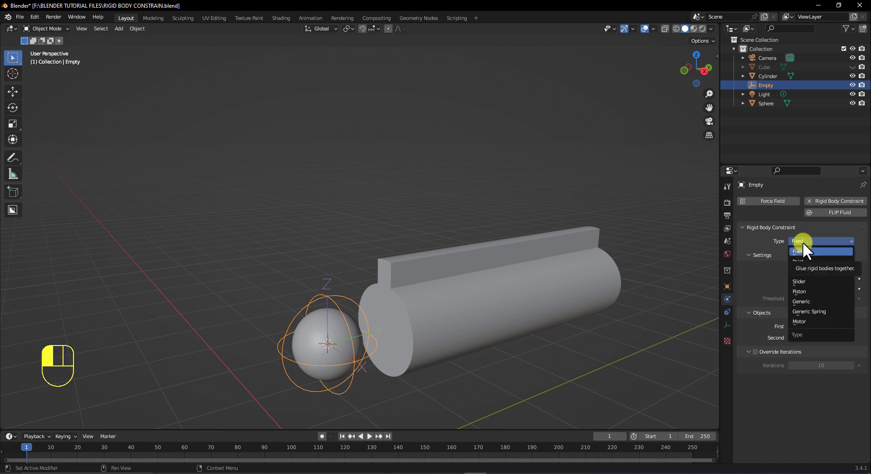
{"action": "left_click", "coordinate": [768, 281]}
- Check the rigid body types assigned to the small sphere and the ridged cylinder
{"action": "scroll", "coordinate": [306, 247], "scroll_direction": "down", "scroll_amount": 2}
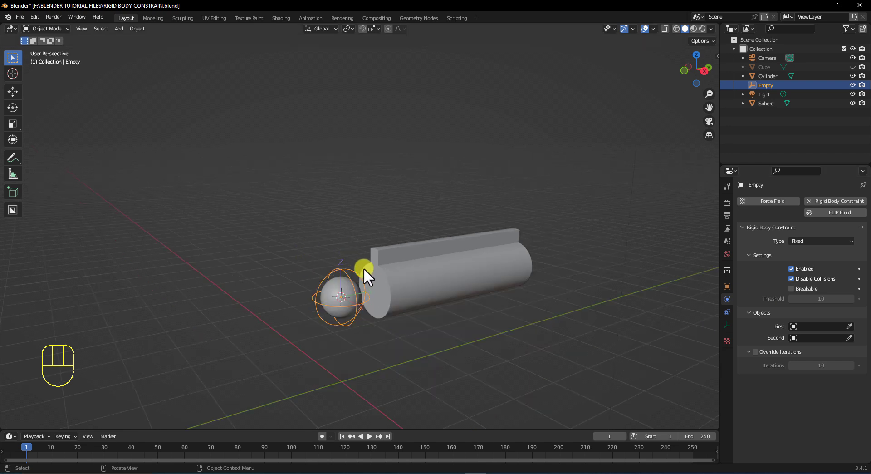
{"action": "left_click", "coordinate": [398, 272]}
{"action": "left_click", "coordinate": [344, 287]}
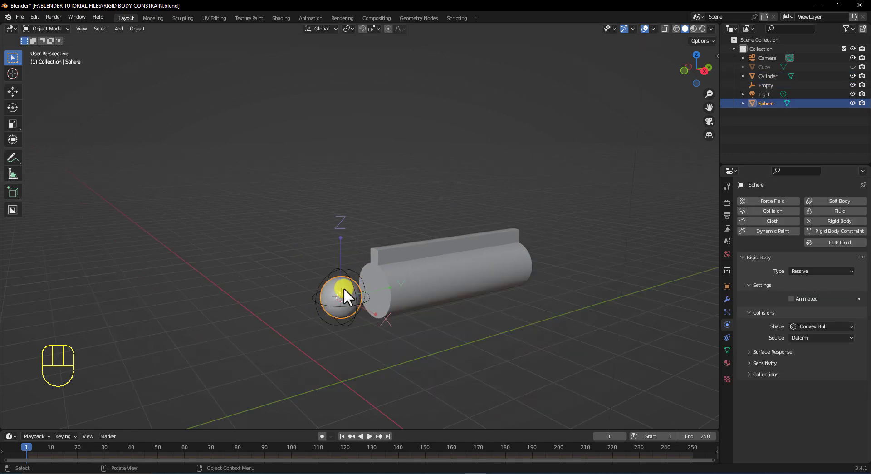
{"action": "left_click", "coordinate": [436, 275]}
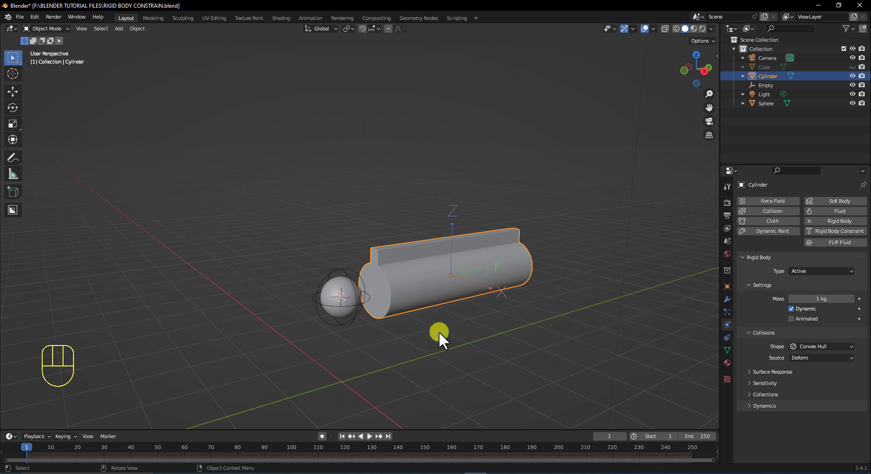
{"action": "left_click", "coordinate": [387, 363]}
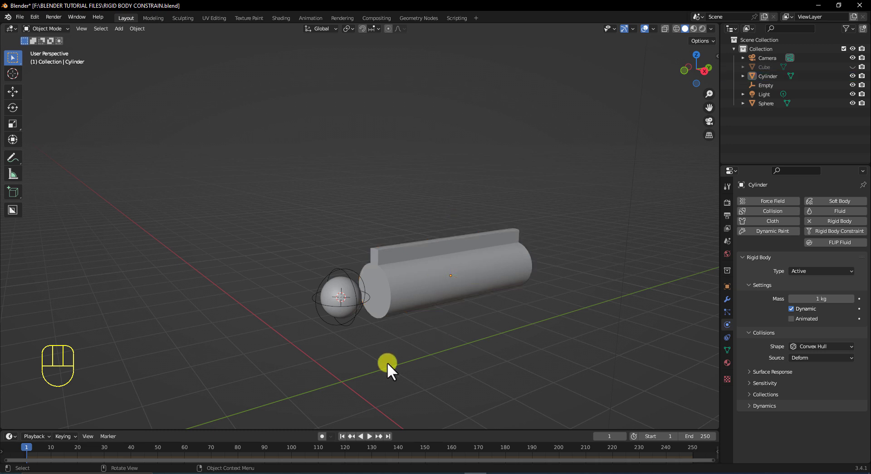
- Play the simulation with no objects assigned to the constraint and return to frame 1
{"action": "left_click", "coordinate": [369, 435]}
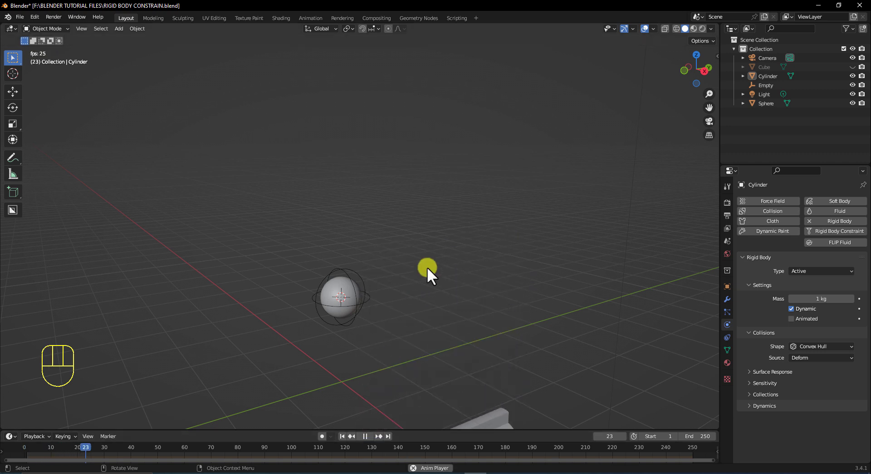
{"action": "left_click", "coordinate": [342, 434]}
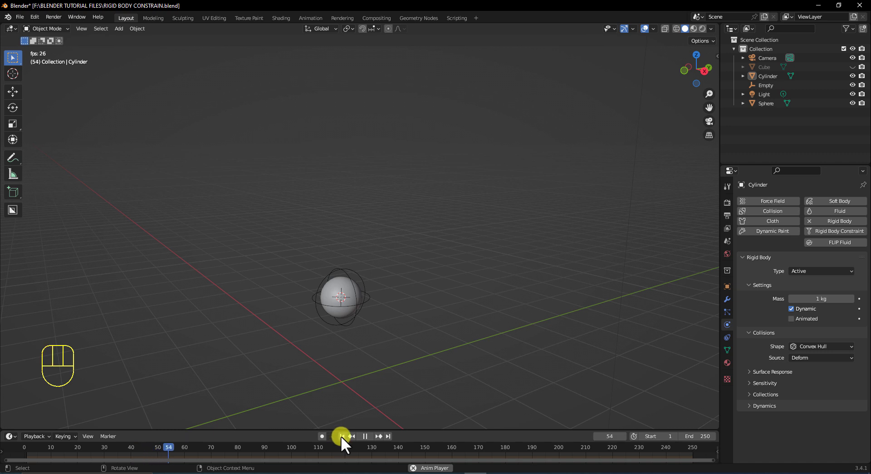
{"action": "left_click", "coordinate": [341, 435]}
{"action": "left_click", "coordinate": [364, 434]}
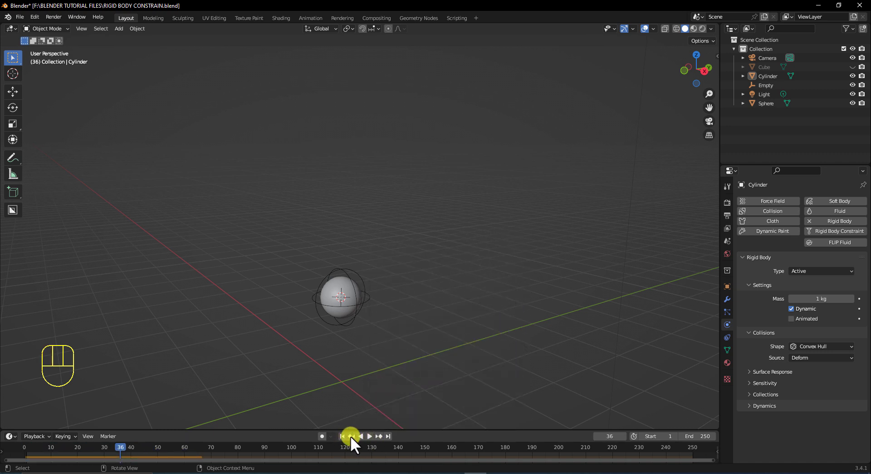
{"action": "left_click", "coordinate": [342, 434]}
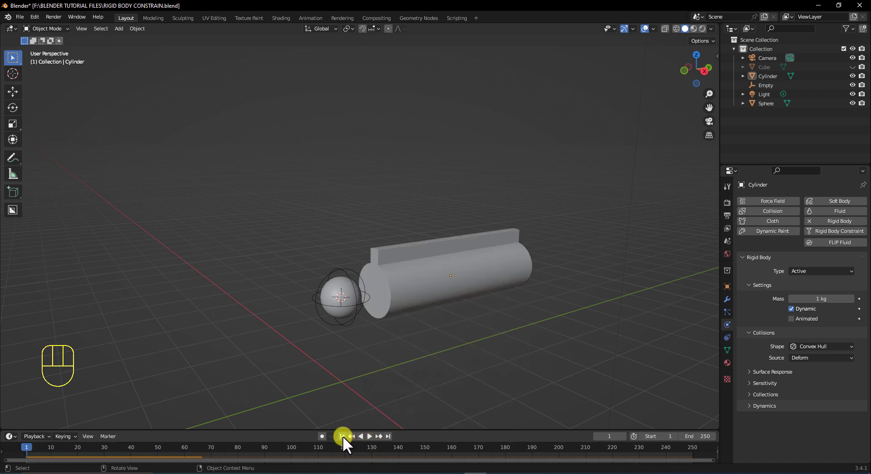
- Assign the Sphere as the first object and the Cylinder as the second object of the empty's rigid body constraint
{"action": "left_click", "coordinate": [347, 282]}
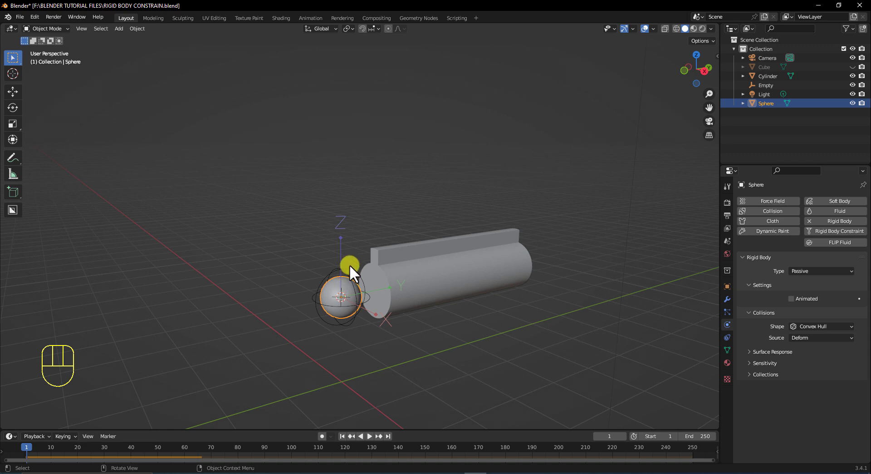
{"action": "left_click", "coordinate": [349, 263]}
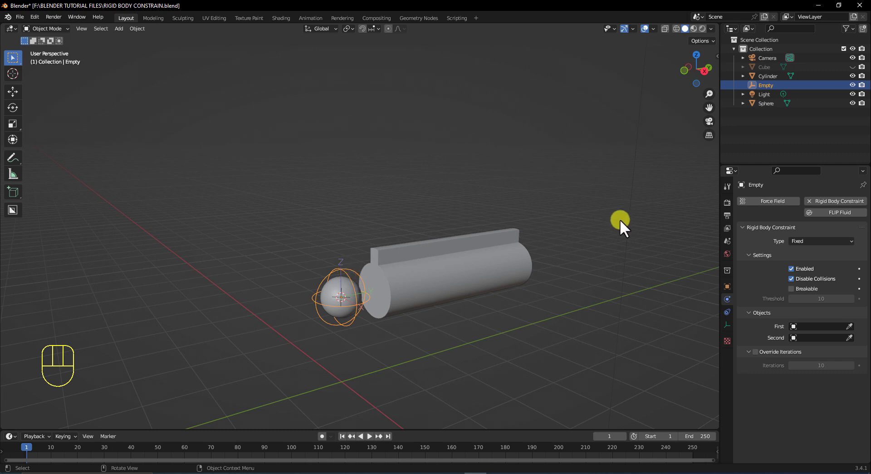
{"action": "left_click", "coordinate": [848, 327]}
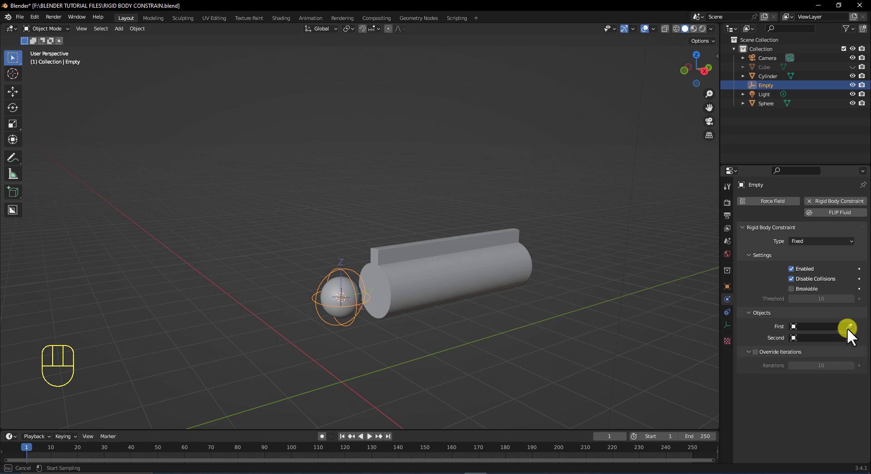
{"action": "left_click", "coordinate": [329, 287]}
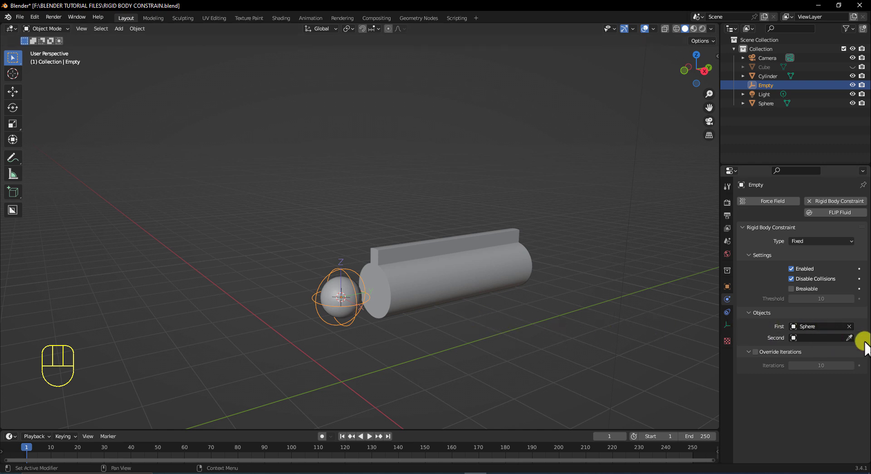
{"action": "left_click", "coordinate": [848, 337]}
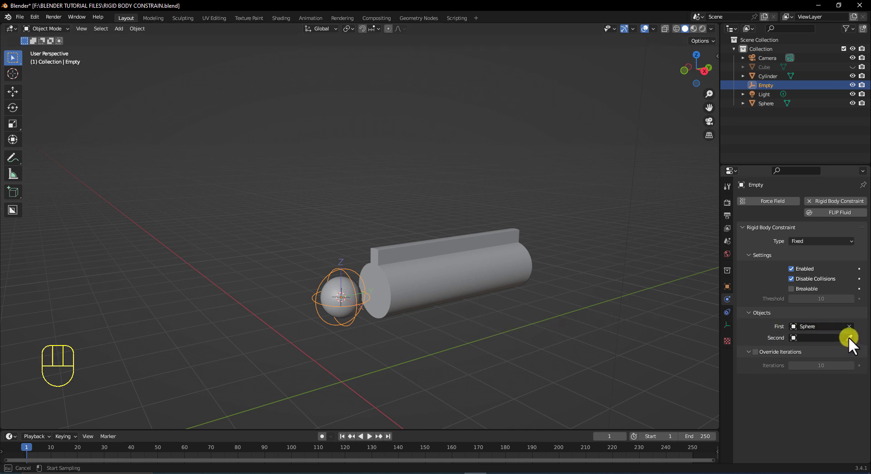
{"action": "left_click", "coordinate": [490, 269]}
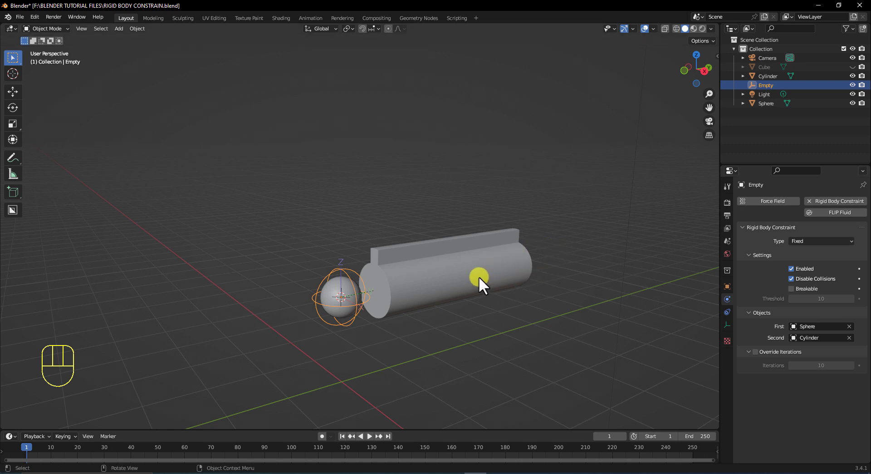
- Play the simulation with the Fixed constraint linking both objects, and return to frame 1
{"action": "left_click", "coordinate": [395, 334]}
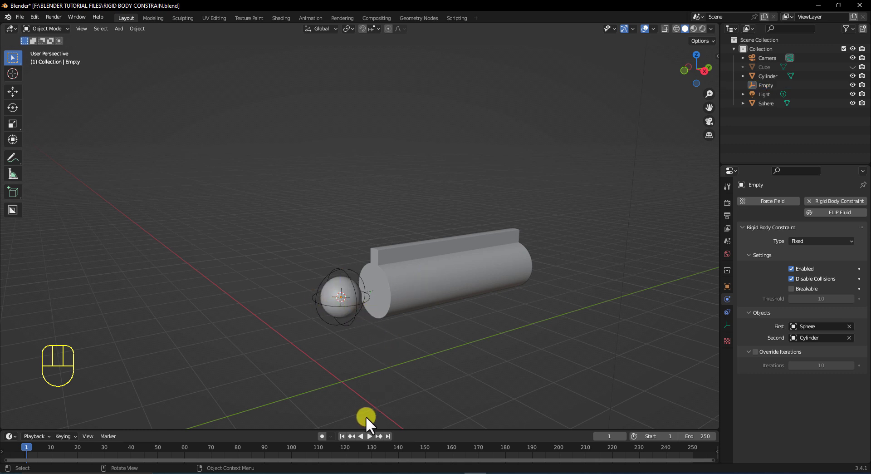
{"action": "left_click", "coordinate": [369, 435]}
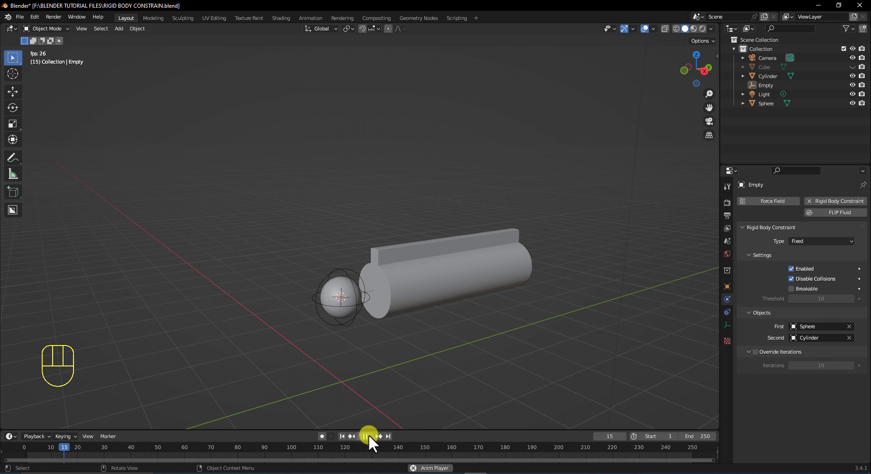
{"action": "left_click", "coordinate": [369, 435]}
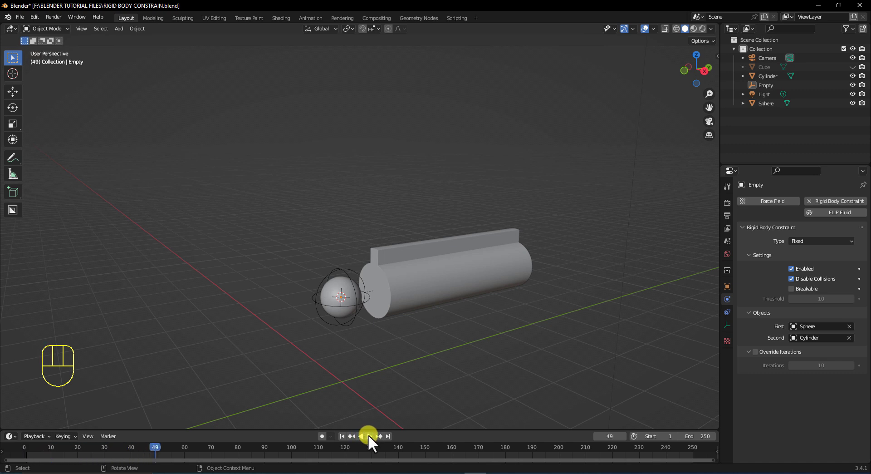
{"action": "left_click", "coordinate": [342, 435]}
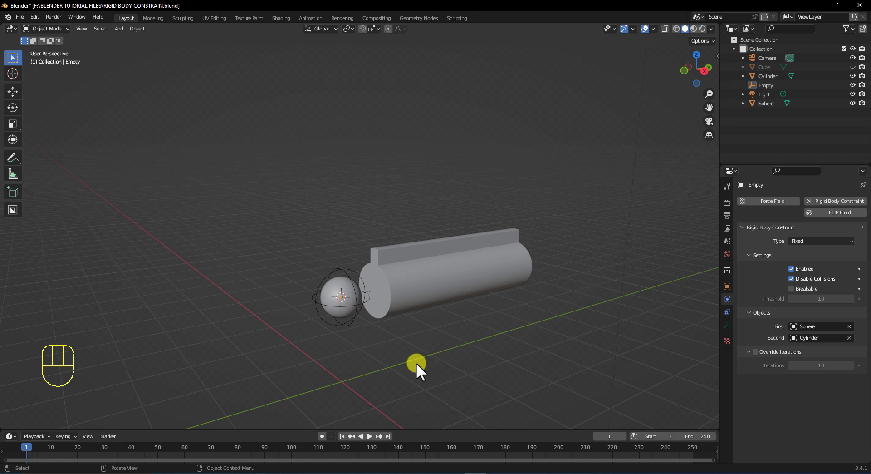
- Compare the rigid body settings of the cylinder and the small sphere, and select the sphere empty to review its constraint
{"action": "left_click", "coordinate": [421, 279]}
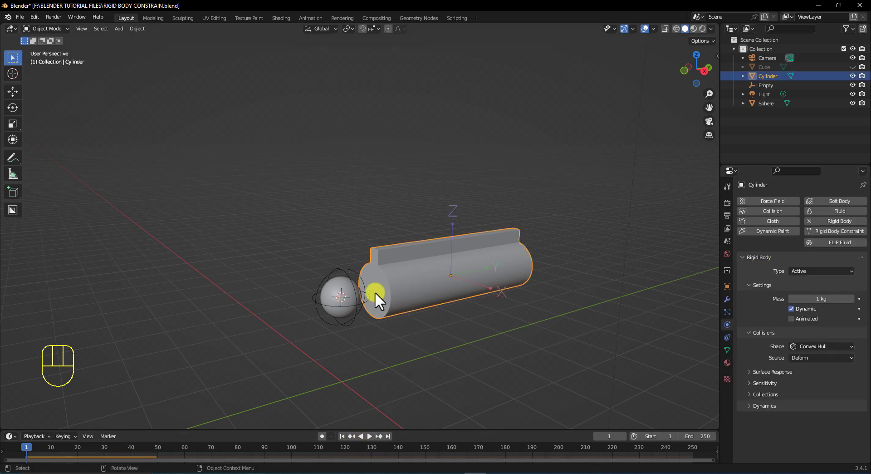
{"action": "left_click", "coordinate": [338, 284]}
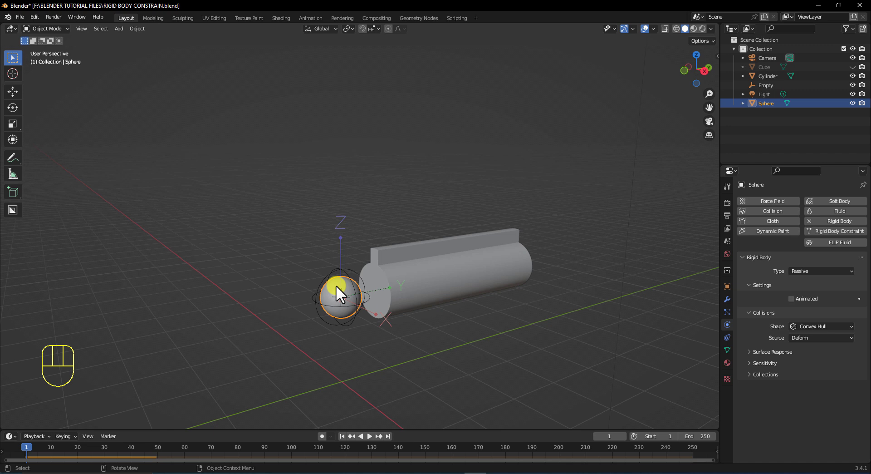
{"action": "left_click", "coordinate": [386, 277]}
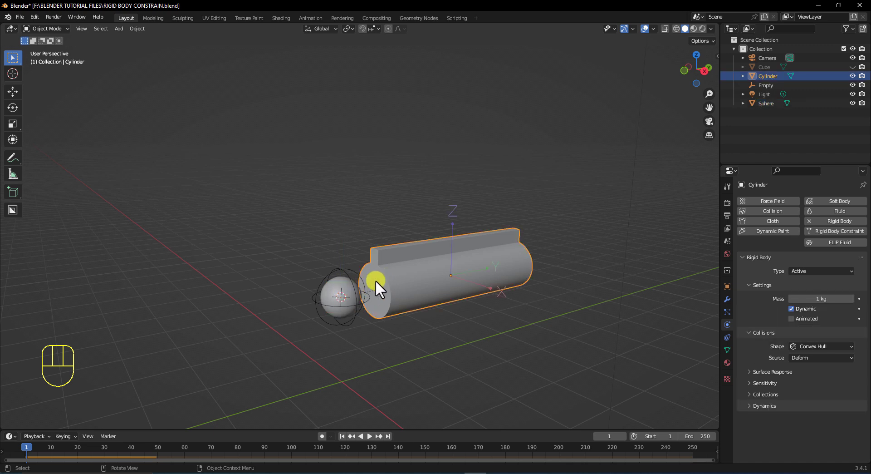
{"action": "left_click", "coordinate": [347, 291]}
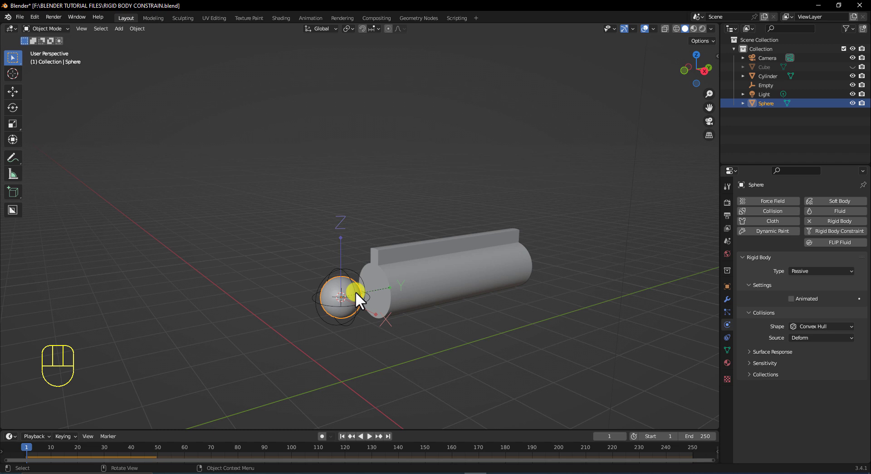
{"action": "left_click", "coordinate": [332, 339]}
{"action": "left_click", "coordinate": [341, 270]}
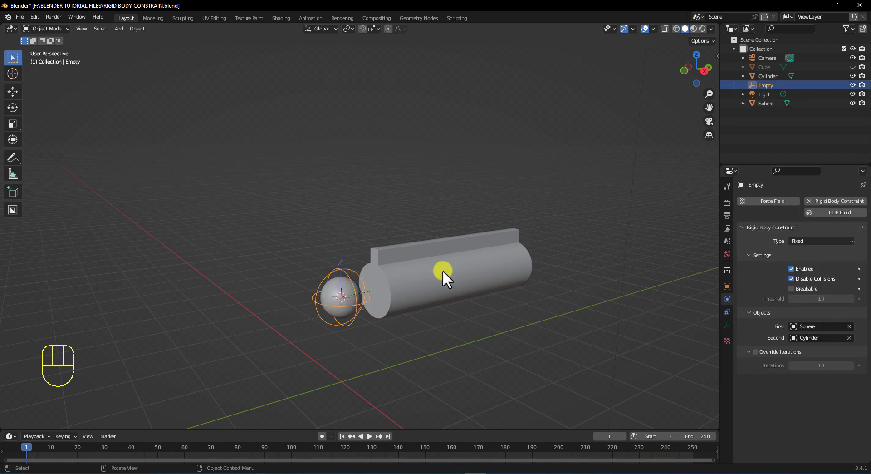
- Set the empty's rigid body constraint type to Point
{"action": "left_click", "coordinate": [794, 240]}
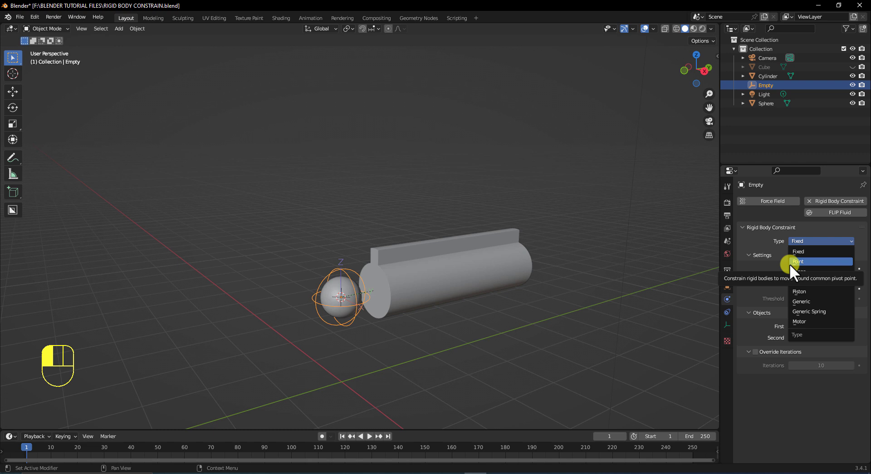
{"action": "left_click", "coordinate": [614, 323]}
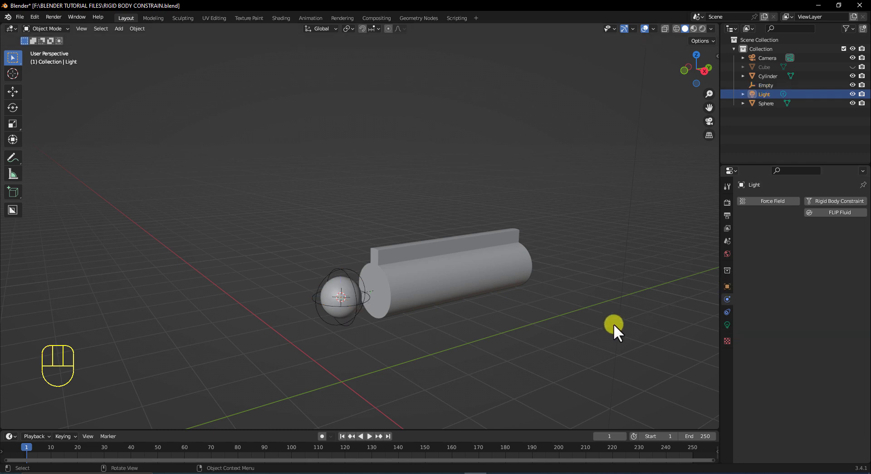
{"action": "left_click", "coordinate": [350, 269]}
{"action": "left_click", "coordinate": [793, 240]}
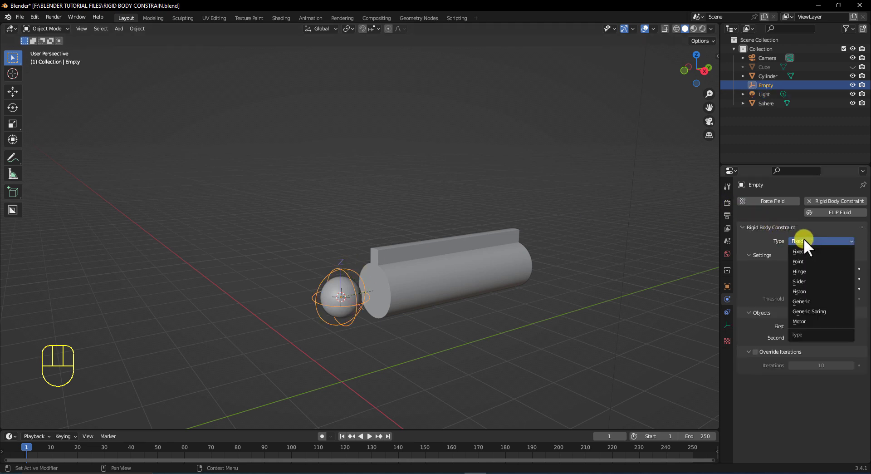
{"action": "left_click", "coordinate": [801, 257]}
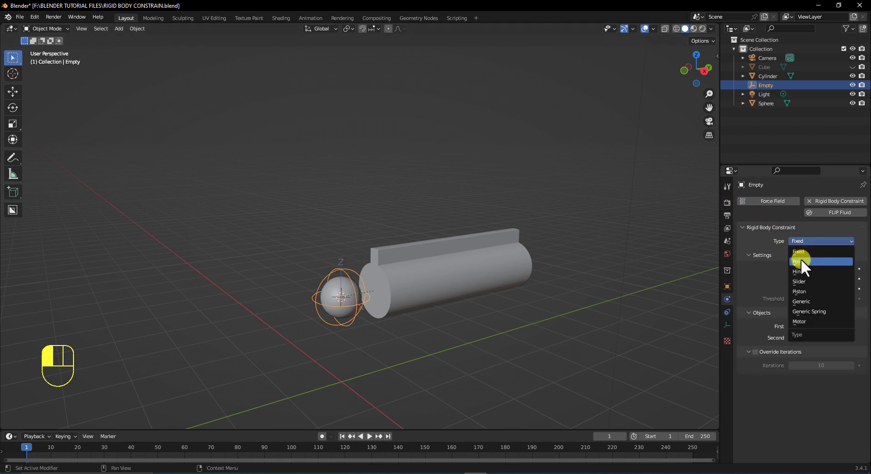
{"action": "left_click", "coordinate": [609, 343]}
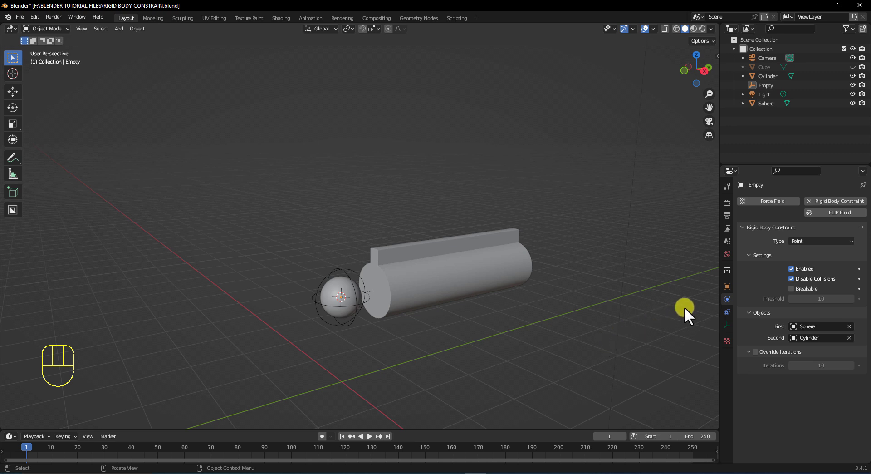
- Review the scene's Rigid Body World settings, including the cache and bake options and the field weights
{"action": "left_click", "coordinate": [727, 239]}
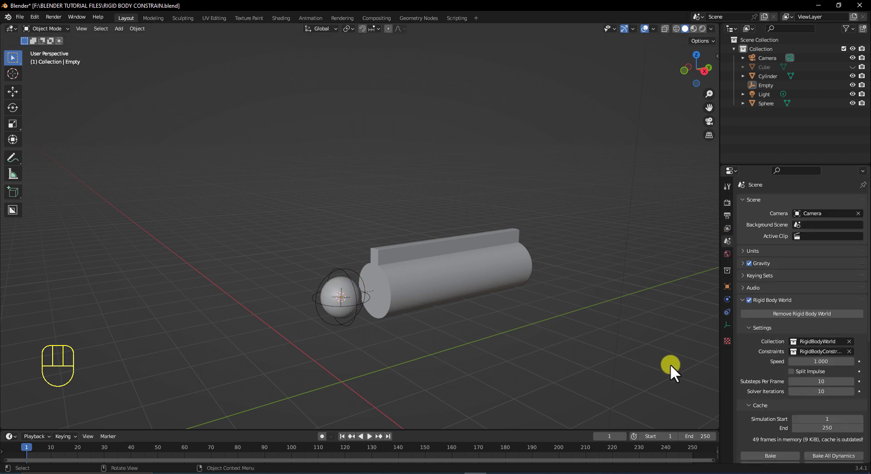
{"action": "left_click", "coordinate": [739, 300]}
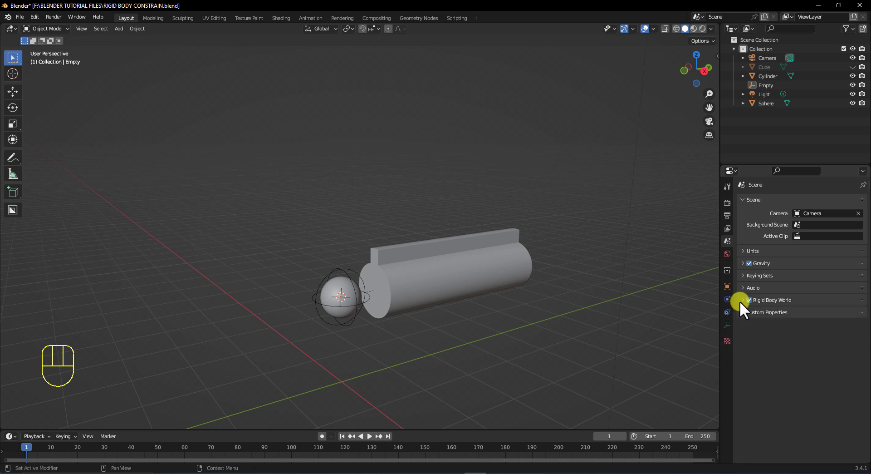
{"action": "left_click", "coordinate": [739, 301]}
{"action": "scroll", "coordinate": [764, 363], "scroll_direction": "down", "scroll_amount": 3}
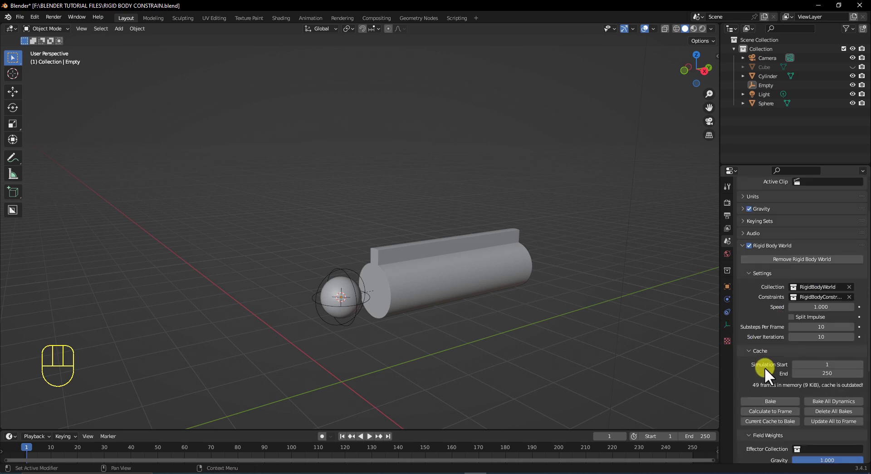
{"action": "scroll", "coordinate": [745, 350], "scroll_direction": "down", "scroll_amount": 3}
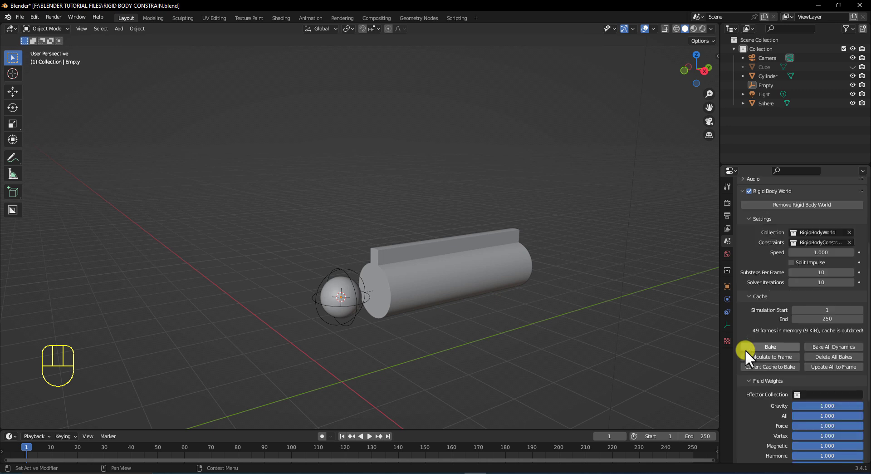
{"action": "left_click", "coordinate": [749, 379]}
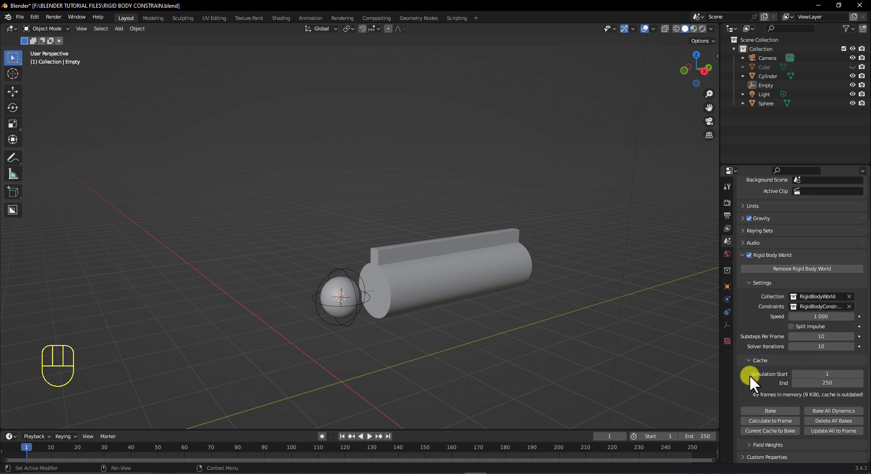
{"action": "left_click", "coordinate": [749, 442]}
{"action": "scroll", "coordinate": [753, 424], "scroll_direction": "down", "scroll_amount": 6}
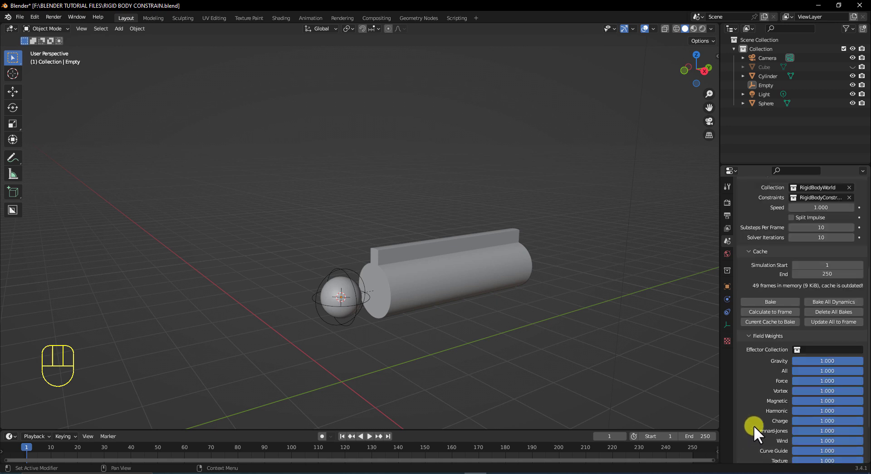
{"action": "mouse_move", "coordinate": [853, 360]}
{"action": "left_mouse_down"}
{"action": "mouse_move", "coordinate": [831, 360]}
{"action": "mouse_move", "coordinate": [864, 359]}
{"action": "left_mouse_up"}
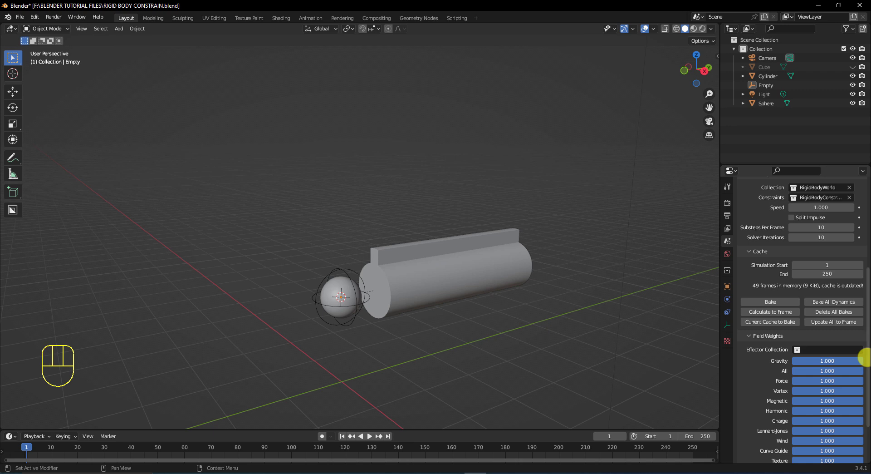
{"action": "left_click", "coordinate": [832, 311]}
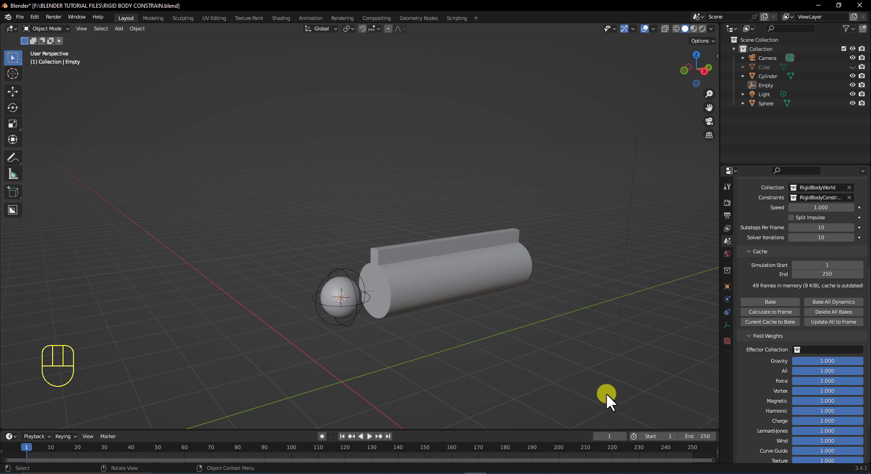
- Return to the empty's constraint settings, play the simulation with the Point constraint while viewing it from another angle, and return to frame 1
{"action": "left_click", "coordinate": [726, 298]}
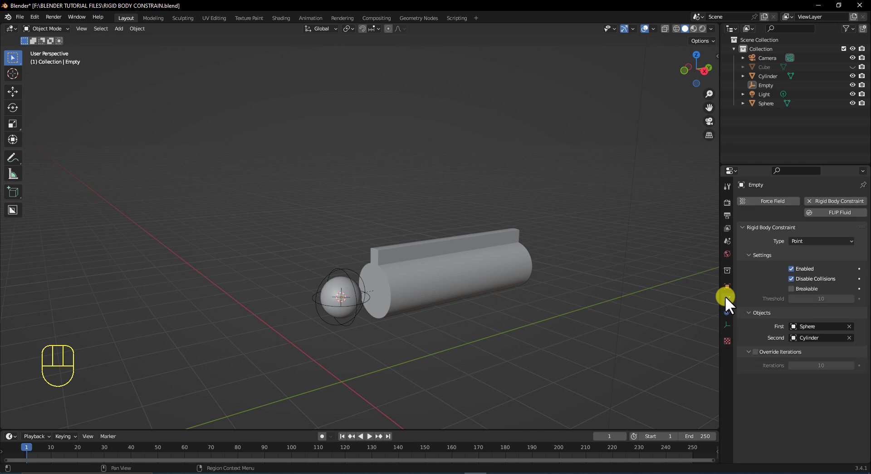
{"action": "left_click", "coordinate": [800, 289]}
{"action": "left_click", "coordinate": [368, 435]}
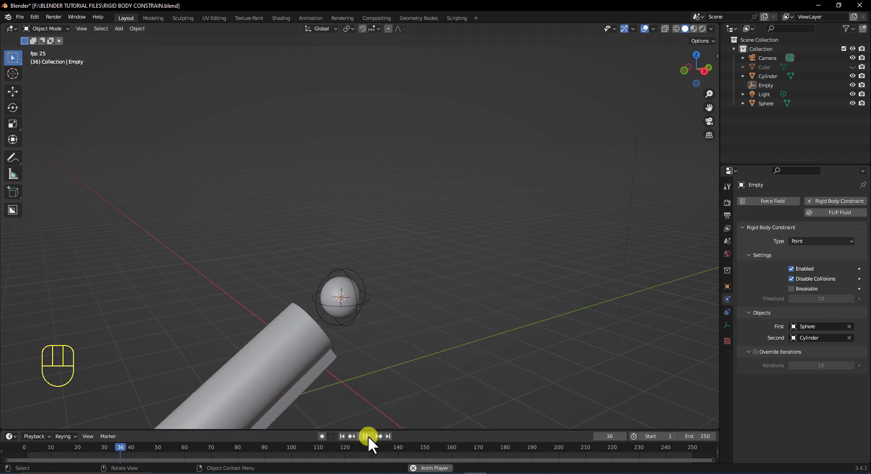
{"action": "middle_click_drag", "start_coordinate": [396, 370], "coordinate": [340, 361]}
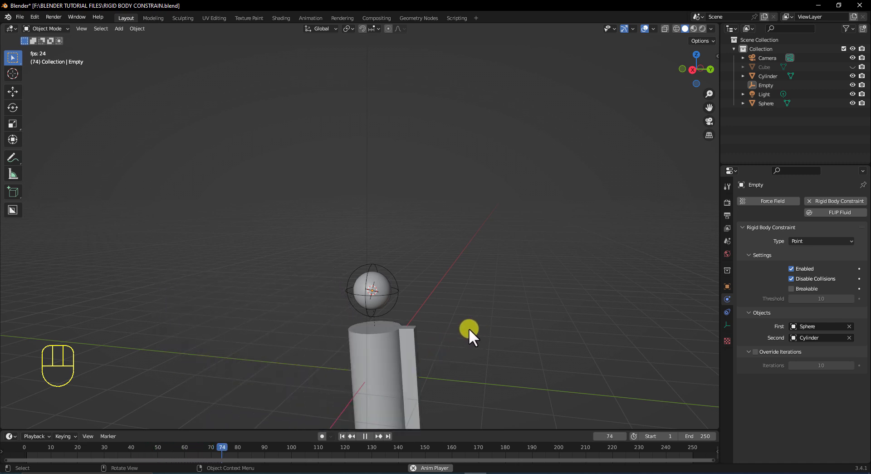
{"action": "left_click", "coordinate": [364, 435]}
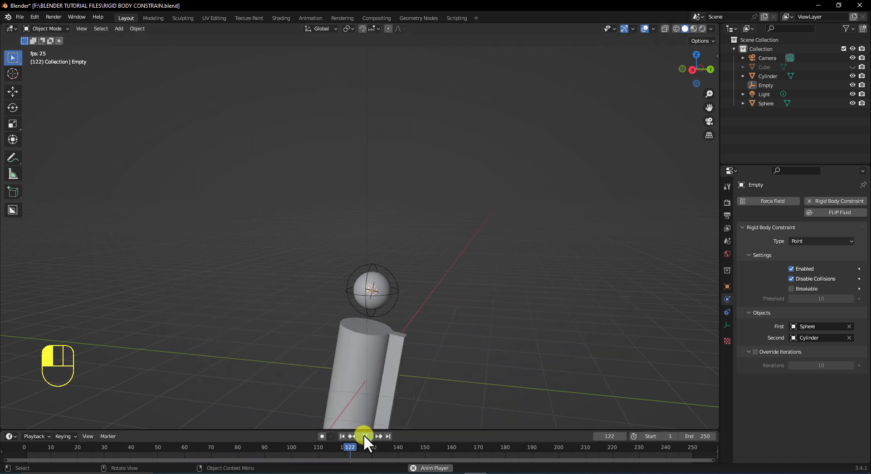
{"action": "left_click", "coordinate": [342, 435]}
{"action": "middle_click_drag", "start_coordinate": [360, 360], "coordinate": [398, 364]}
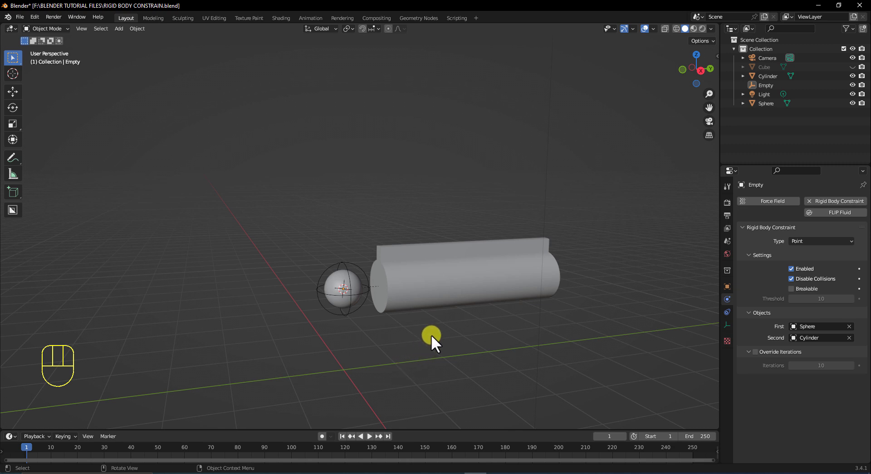
- Change the empty's rigid body constraint type to Hinge and check the orientation of the empty's Z axis
{"action": "left_click", "coordinate": [813, 241]}
{"action": "left_click", "coordinate": [799, 240]}
{"action": "left_click", "coordinate": [801, 270]}
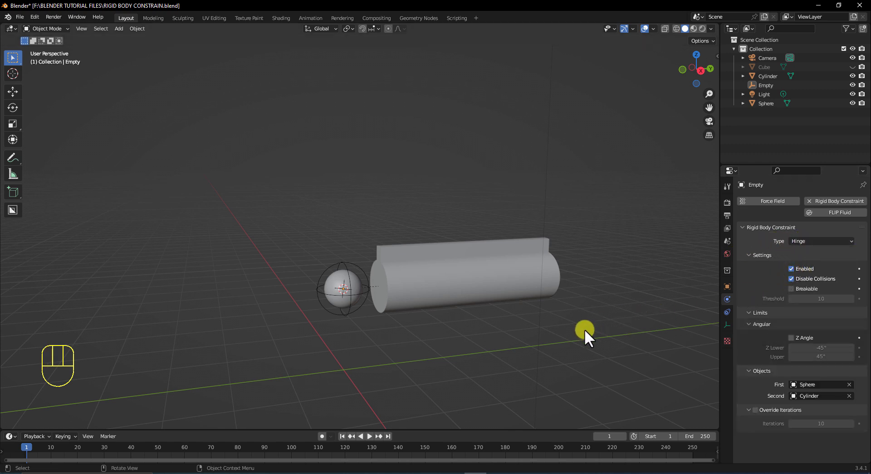
{"action": "middle_click_drag", "start_coordinate": [584, 328], "coordinate": [628, 331]}
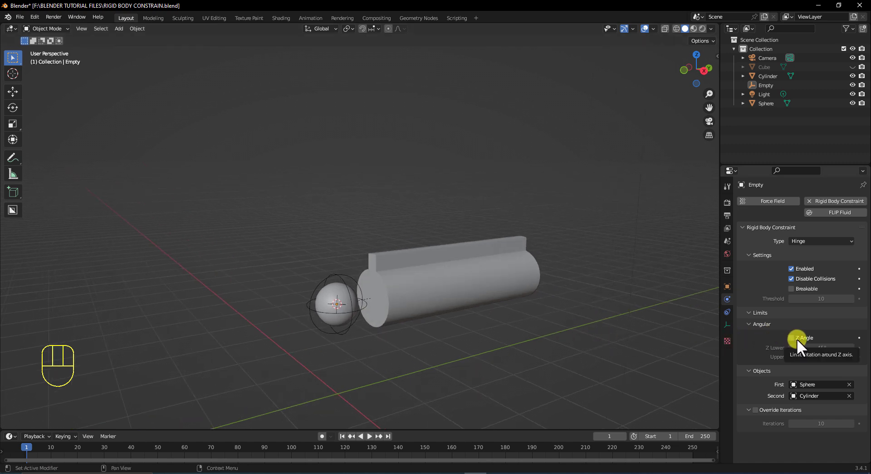
{"action": "left_click", "coordinate": [316, 284]}
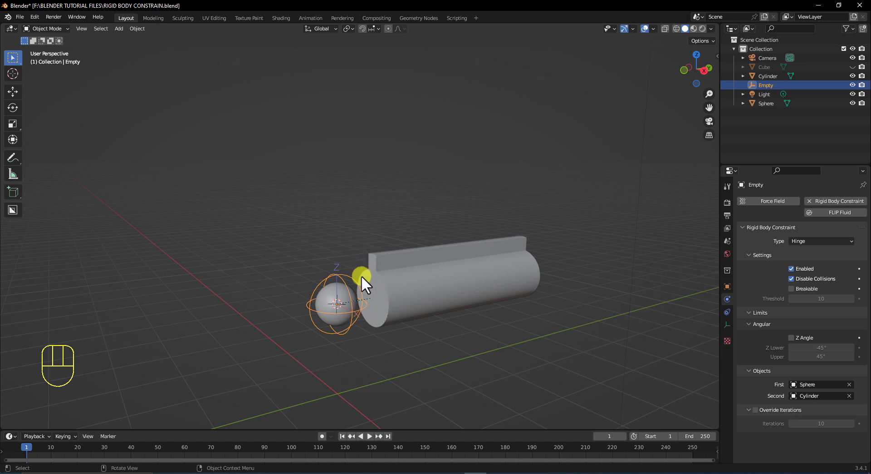
{"action": "left_click", "coordinate": [335, 373]}
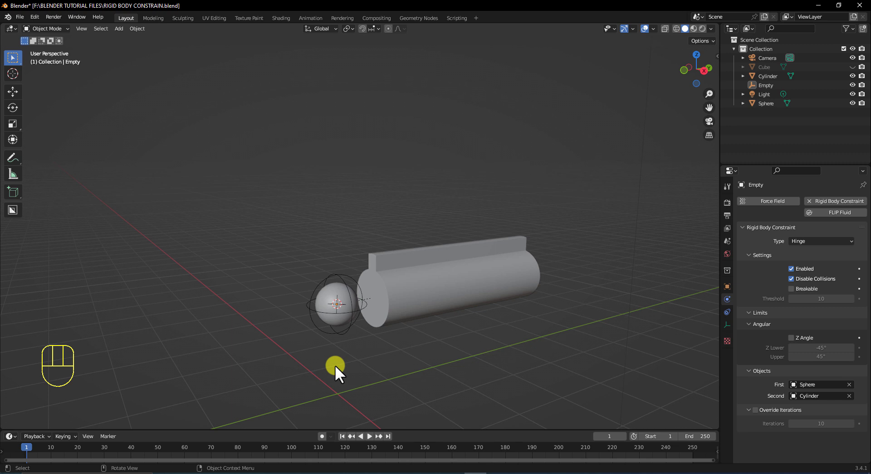
- Unhide the Cube above the sphere and set its rigid body type to Active
{"action": "left_click", "coordinate": [852, 67]}
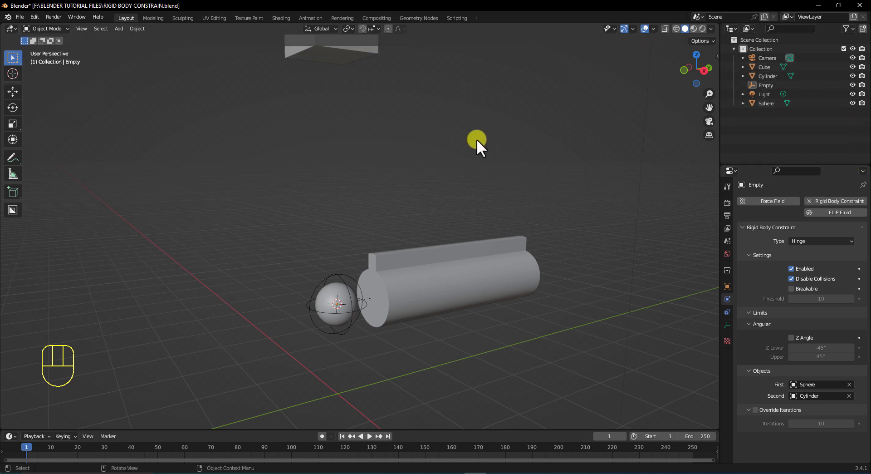
{"action": "middle_click_drag", "start_coordinate": [477, 139], "coordinate": [356, 142], "text": "shift"}
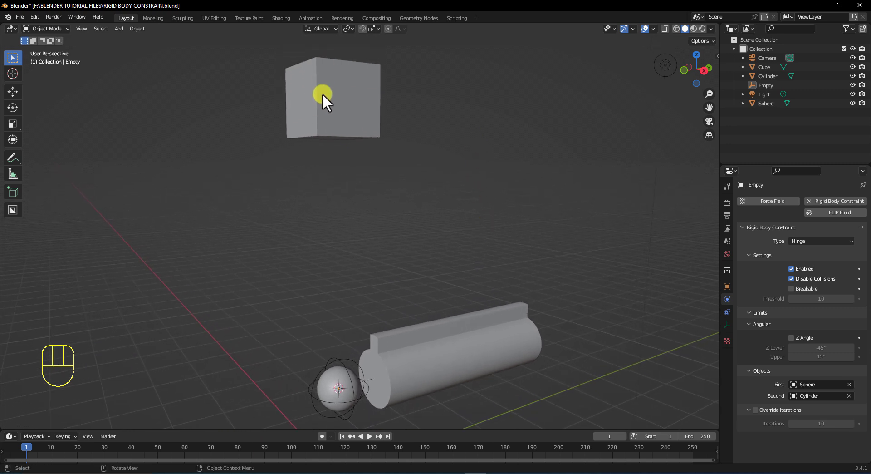
{"action": "left_click", "coordinate": [342, 123]}
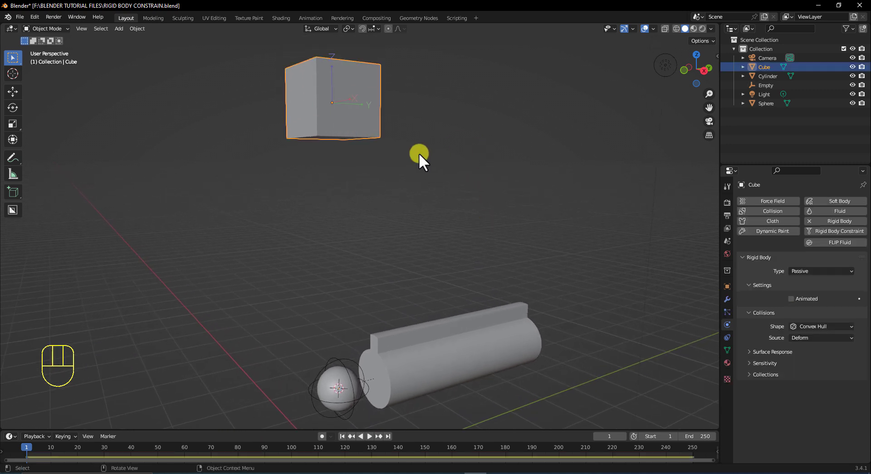
{"action": "left_click", "coordinate": [816, 271]}
{"action": "left_click", "coordinate": [810, 281]}
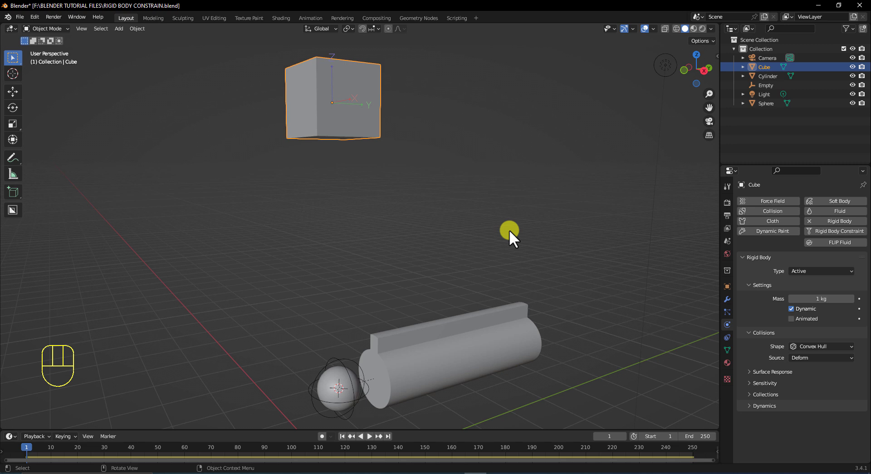
{"action": "key", "text": "KP_7"}
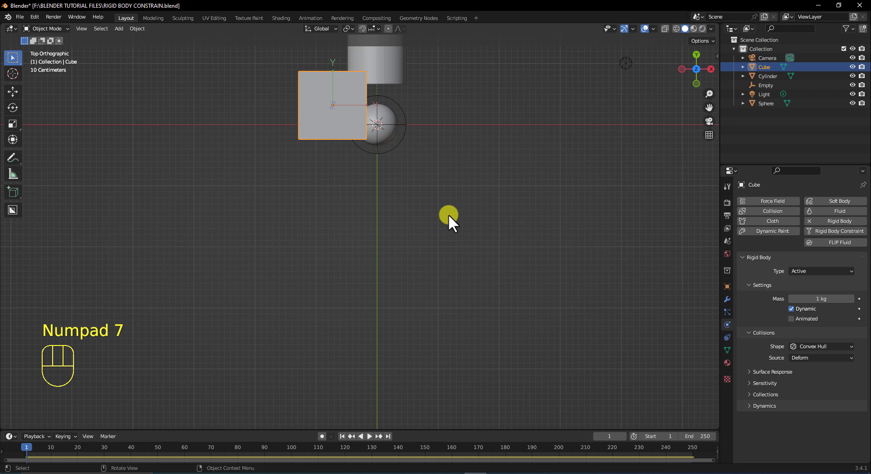
{"action": "middle_click_drag", "start_coordinate": [444, 201], "coordinate": [454, 409], "text": "shift"}
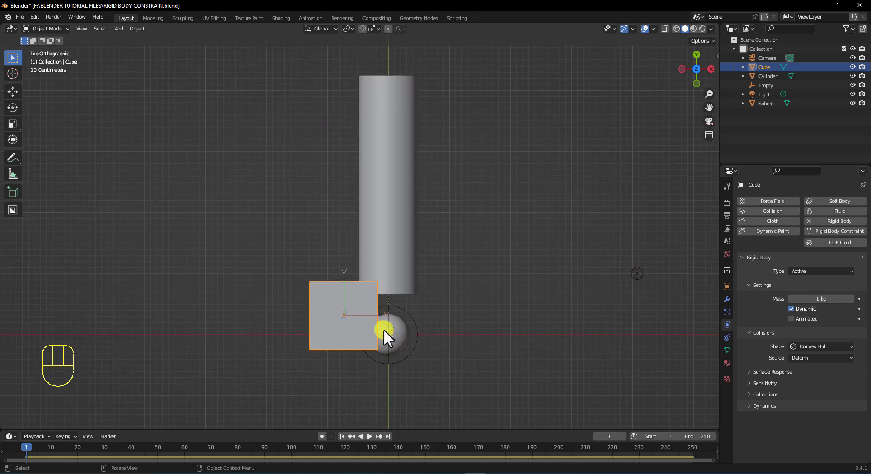
{"action": "key", "text": "g"}
{"action": "key", "text": "y"}
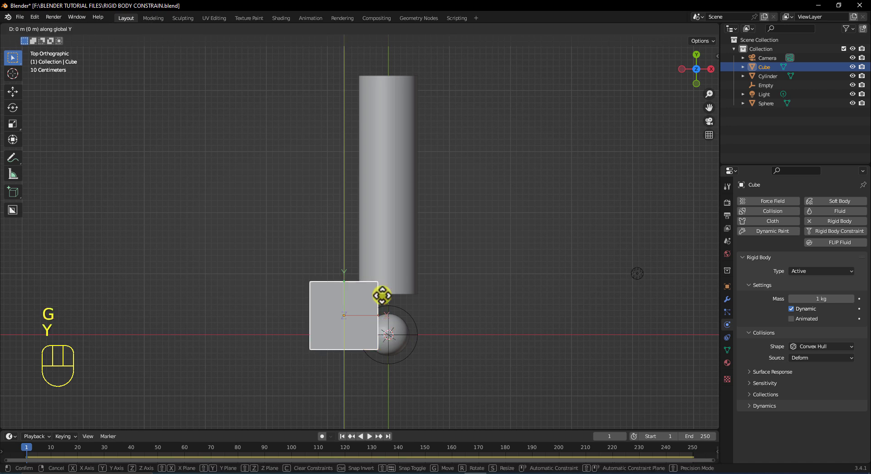
{"action": "key", "text": "Escape"}
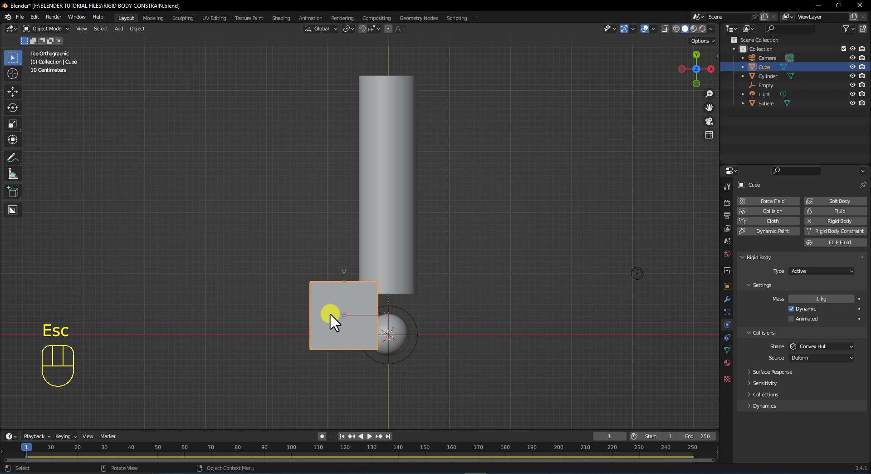
{"action": "key", "text": "g"}
{"action": "key", "text": "y"}
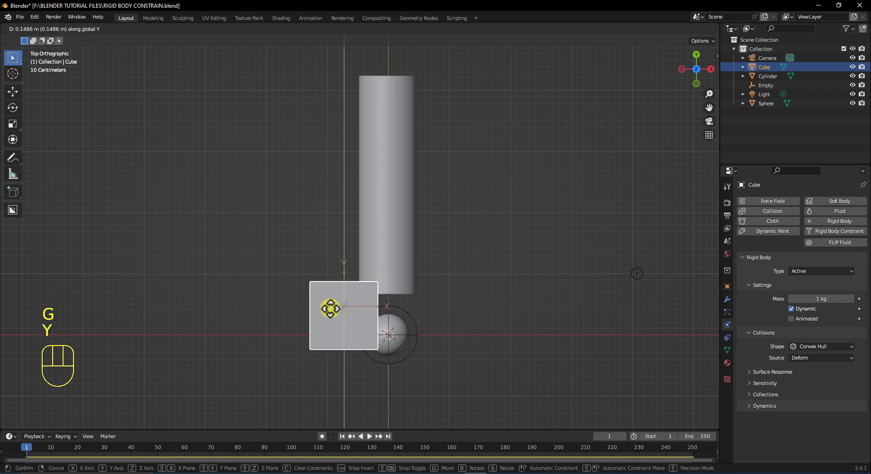
{"action": "key", "text": "Escape"}
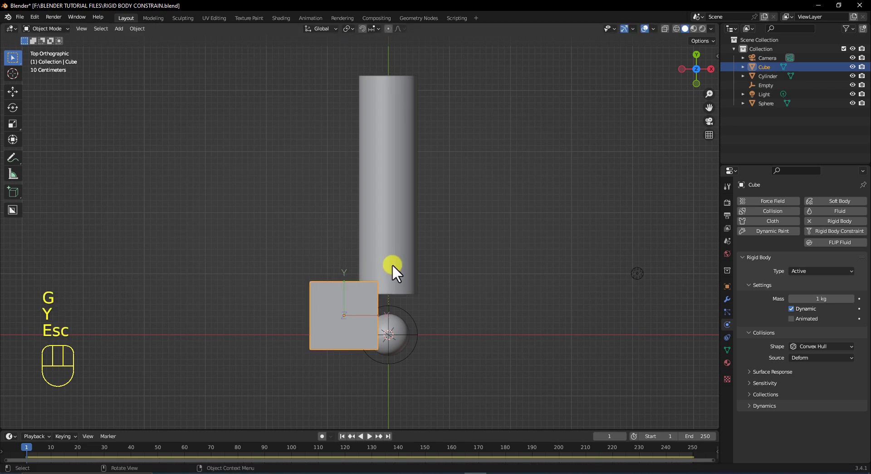
- Turn off origins-only transforms and move the Cube about 3.15 m along the Y axis toward the cylinder's far end
{"action": "left_click", "coordinate": [707, 40]}
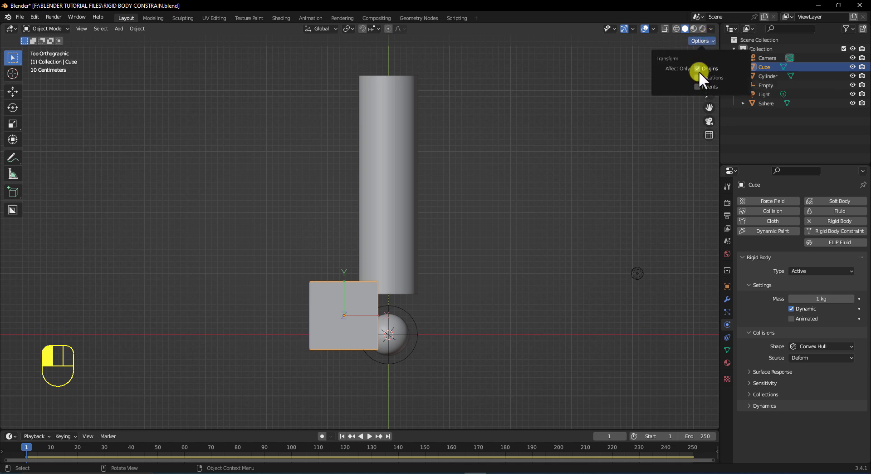
{"action": "left_click", "coordinate": [698, 69]}
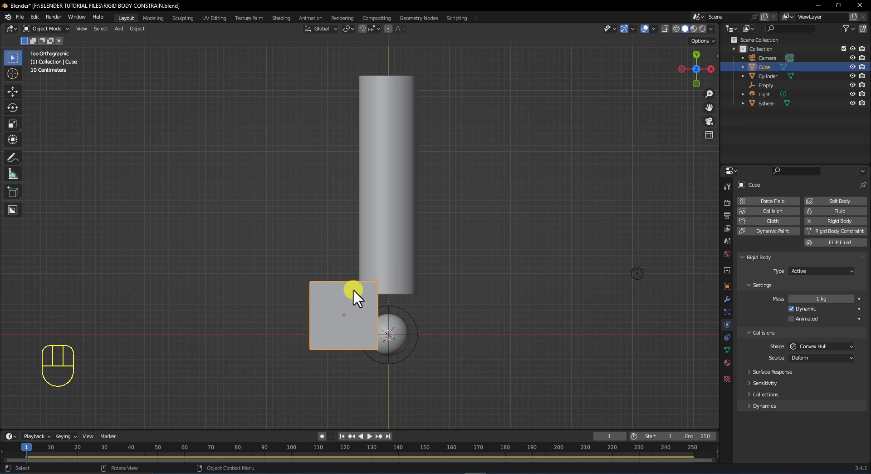
{"action": "key", "text": "g"}
{"action": "key", "text": "y"}
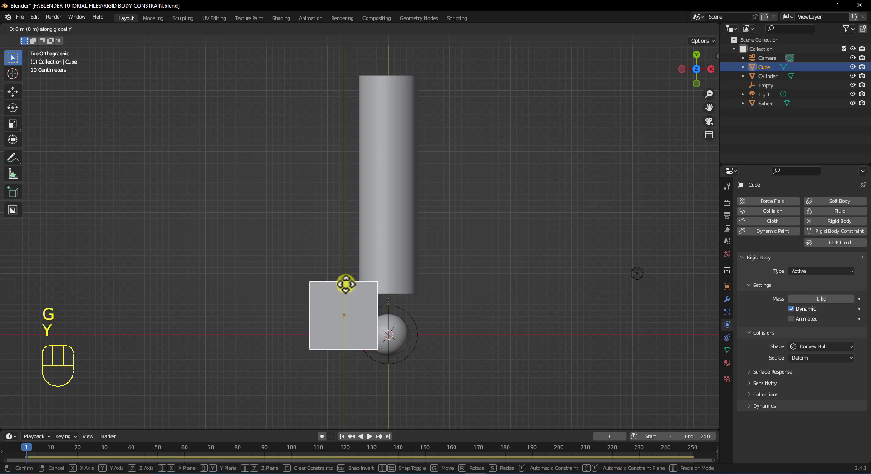
{"action": "left_click", "coordinate": [379, 88]}
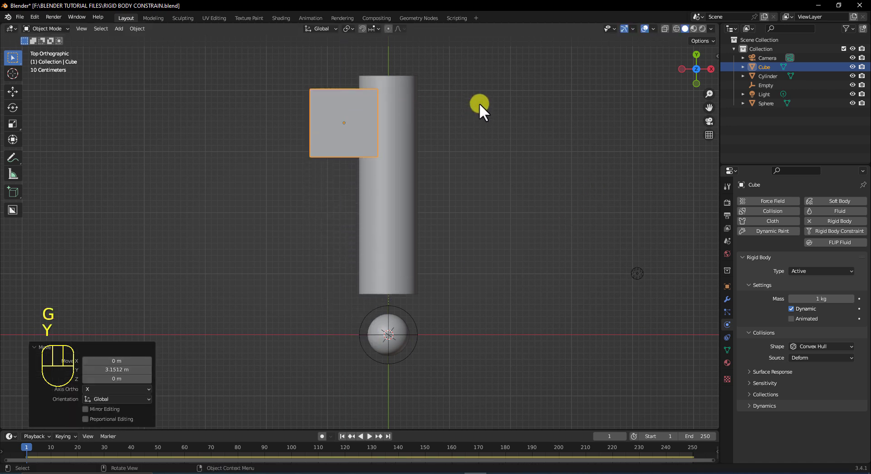
- Play the simulation from an angle showing the cube above the ridged cylinder, stop it, and return to frame 1
{"action": "middle_click_drag", "start_coordinate": [486, 338], "coordinate": [422, 260]}
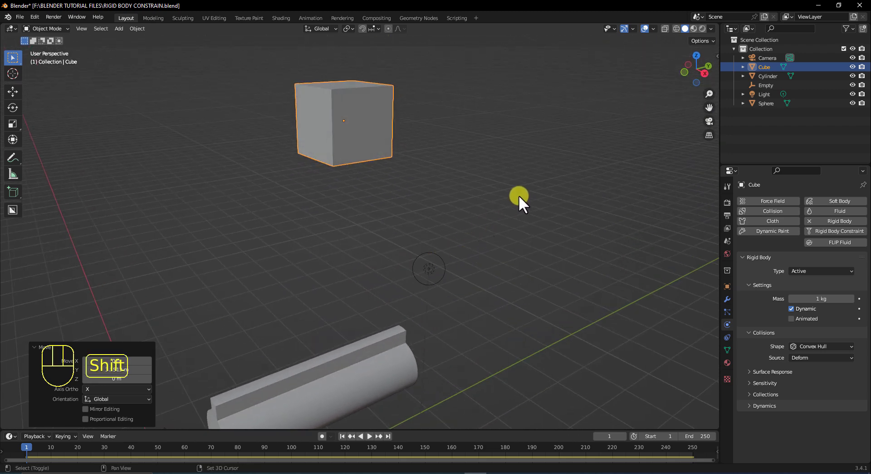
{"action": "middle_click_drag", "start_coordinate": [519, 200], "coordinate": [549, 220], "text": "shift"}
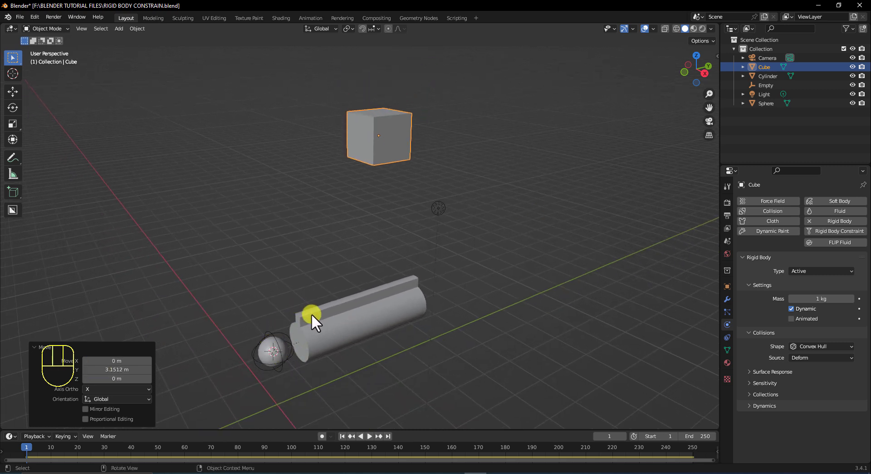
{"action": "left_click", "coordinate": [369, 435]}
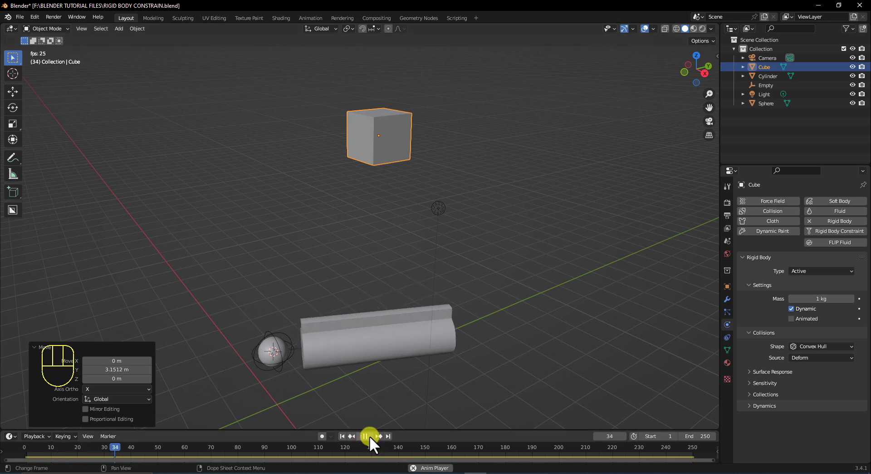
{"action": "left_click", "coordinate": [367, 434]}
{"action": "left_click", "coordinate": [342, 436]}
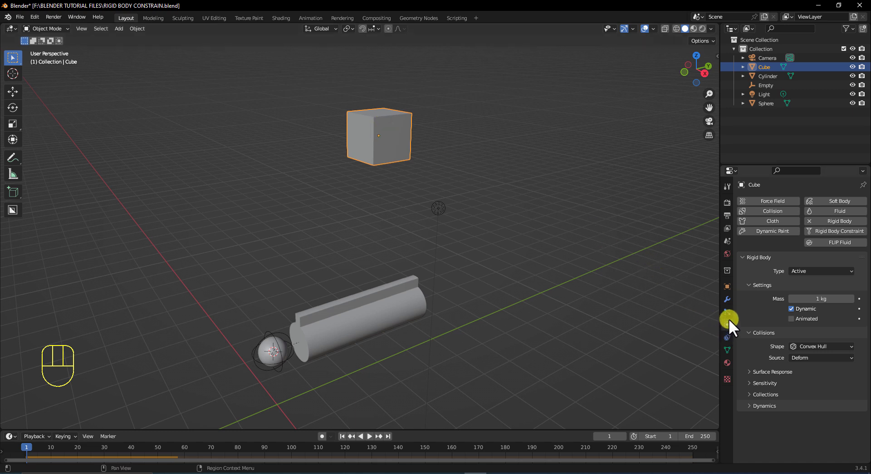
- Save the file and delete all bakes in the scene's Rigid Body World cache
{"action": "left_click", "coordinate": [727, 241]}
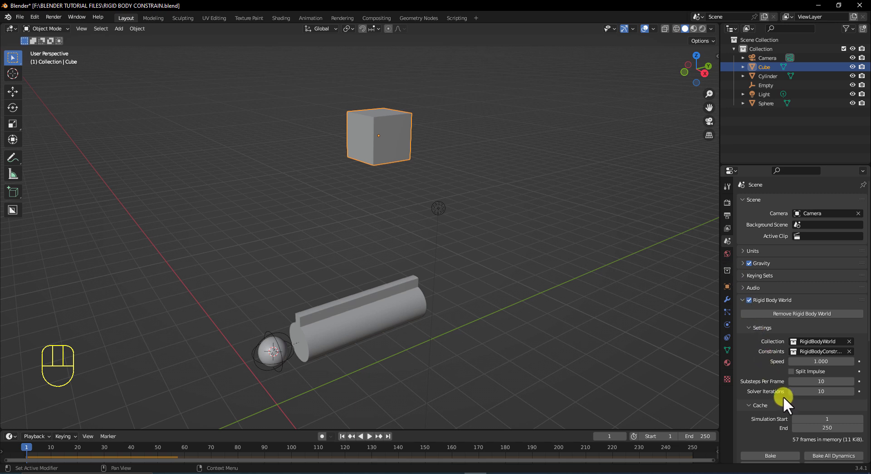
{"action": "scroll", "coordinate": [783, 396], "scroll_direction": "down", "scroll_amount": 2}
{"action": "scroll", "coordinate": [786, 401], "scroll_direction": "down", "scroll_amount": 3}
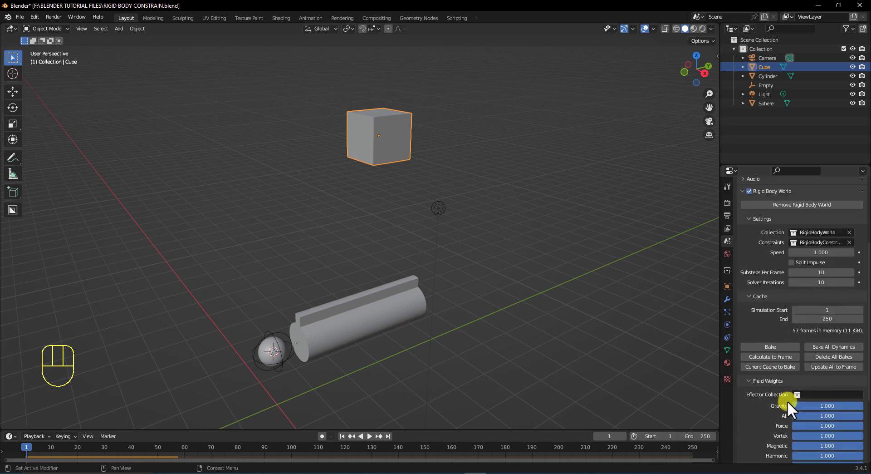
{"action": "left_click", "coordinate": [854, 407]}
{"action": "mouse_move", "coordinate": [853, 407]}
{"action": "left_mouse_down"}
{"action": "mouse_move", "coordinate": [802, 410]}
{"action": "mouse_move", "coordinate": [866, 406]}
{"action": "mouse_move", "coordinate": [35, 404]}
{"action": "mouse_move", "coordinate": [852, 395]}
{"action": "left_mouse_up"}
{"action": "key", "text": "ctrl+s"}
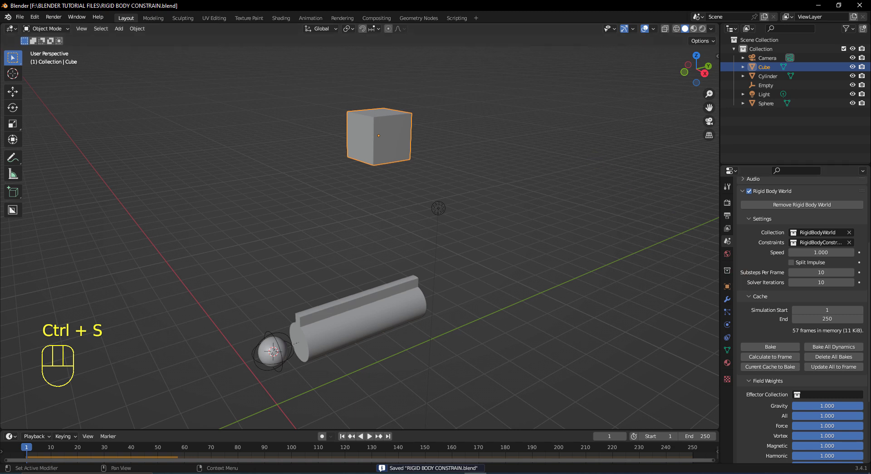
{"action": "left_click", "coordinate": [857, 354]}
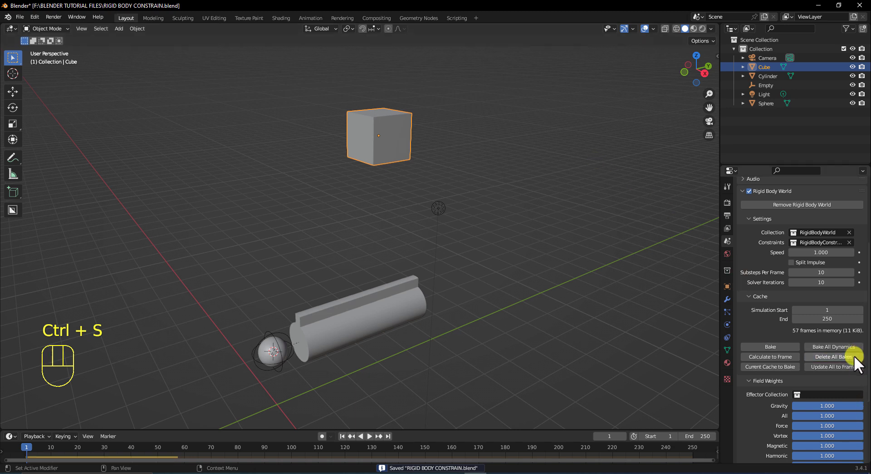
- Play the Hinge simulation, watch the cylinder swing around the sphere from another angle, and return to frame 1
{"action": "left_click", "coordinate": [447, 396]}
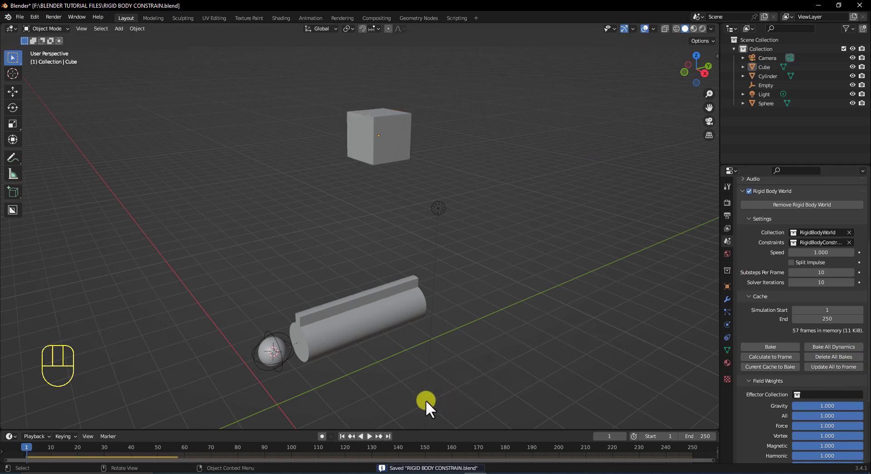
{"action": "left_click", "coordinate": [371, 437]}
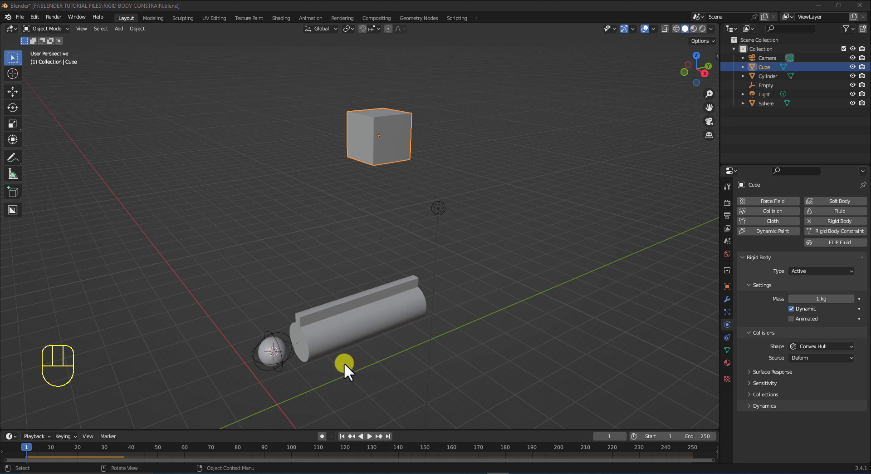
{"action": "left_click", "coordinate": [368, 435]}
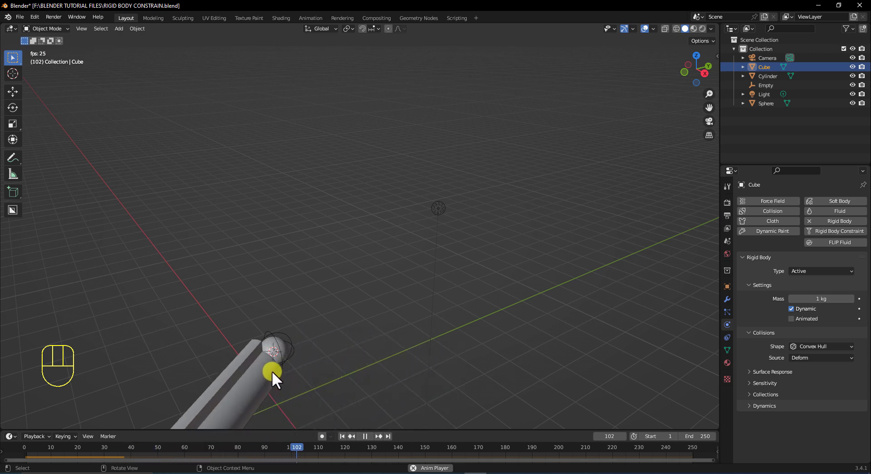
{"action": "scroll", "coordinate": [271, 369], "scroll_direction": "down", "scroll_amount": 3}
{"action": "middle_click_drag", "start_coordinate": [282, 337], "coordinate": [255, 346]}
{"action": "scroll", "coordinate": [255, 342], "scroll_direction": "down", "scroll_amount": 2}
{"action": "scroll", "coordinate": [256, 342], "scroll_direction": "up", "scroll_amount": 4}
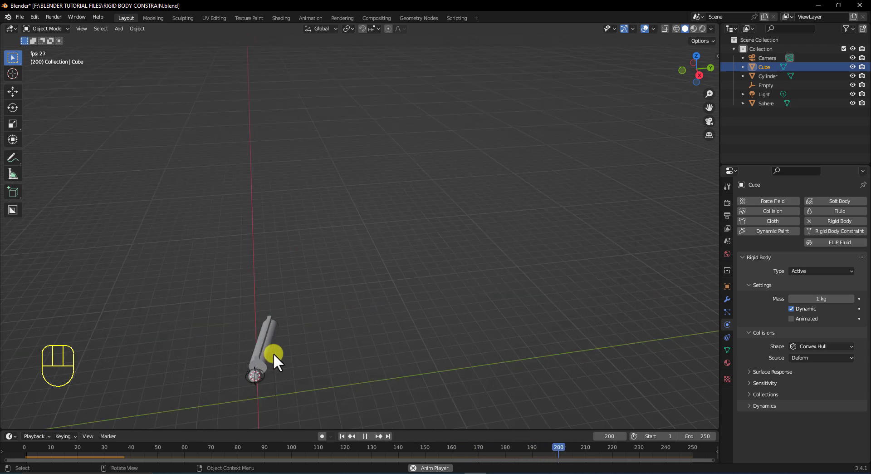
{"action": "middle_click_drag", "start_coordinate": [298, 362], "coordinate": [374, 283], "text": "shift"}
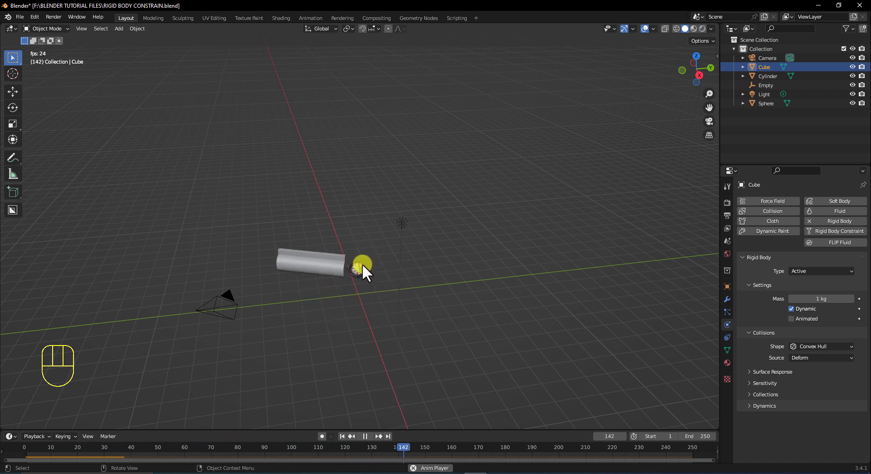
{"action": "left_click", "coordinate": [366, 434]}
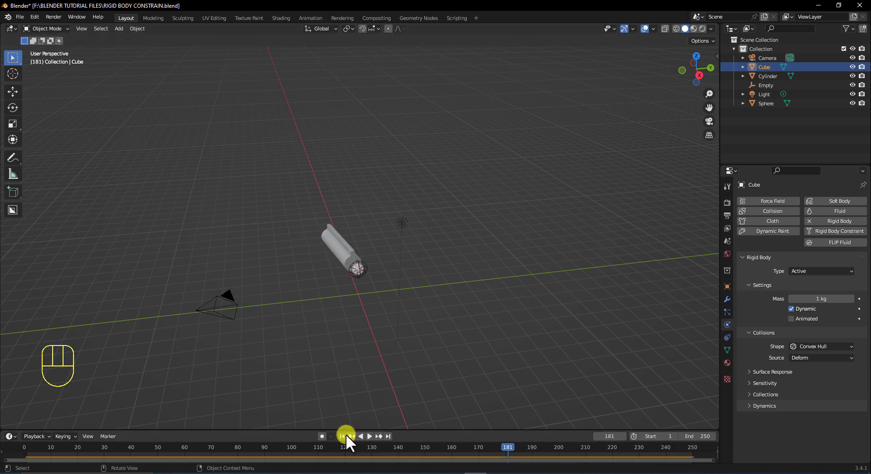
{"action": "left_click", "coordinate": [341, 435]}
- Select the empty and enable the Hinge constraint's Z Angle limit with a range of -45° to 45°
{"action": "scroll", "coordinate": [375, 292], "scroll_direction": "up", "scroll_amount": 4}
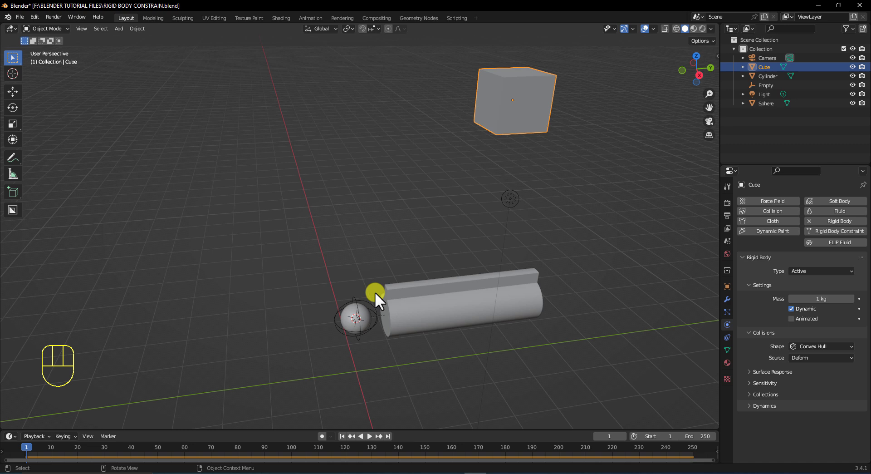
{"action": "left_click", "coordinate": [385, 312]}
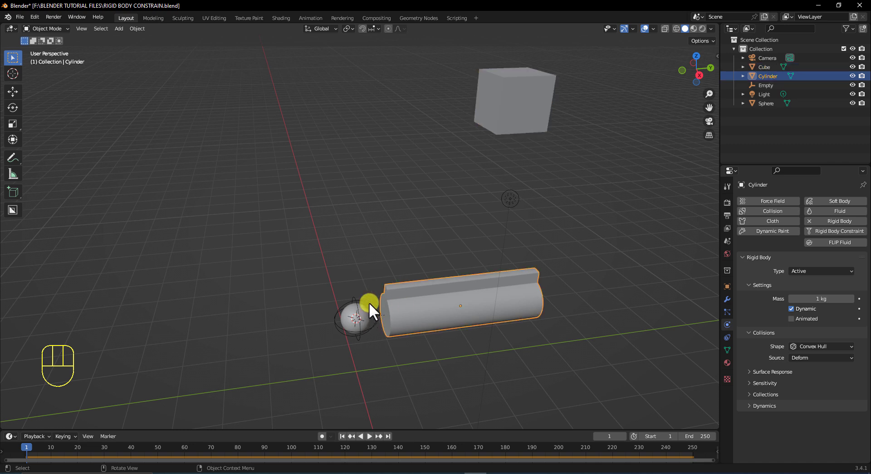
{"action": "left_click", "coordinate": [370, 303]}
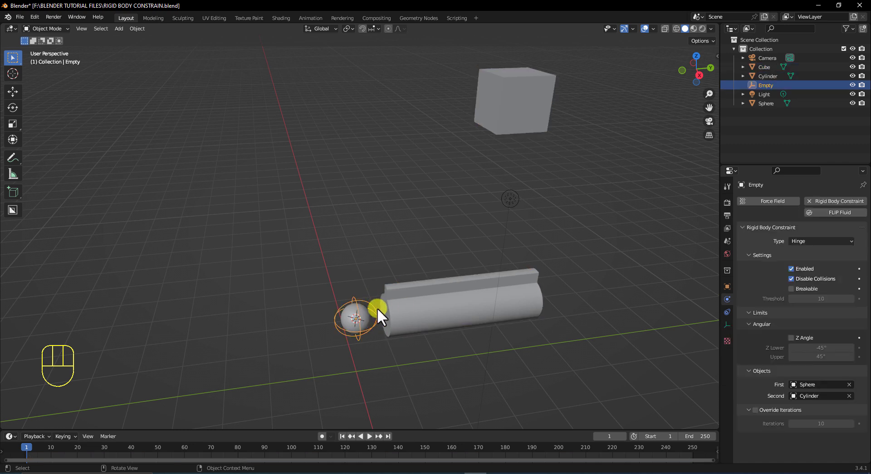
{"action": "left_click", "coordinate": [791, 337]}
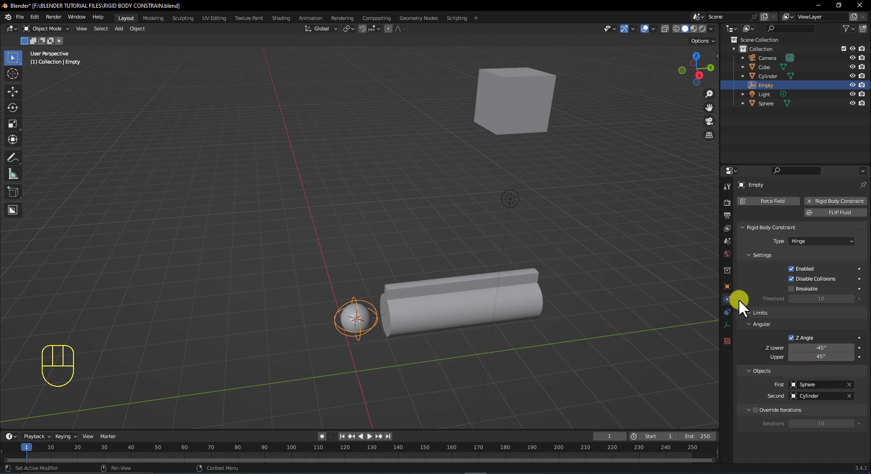
- Play the simulation with the Hinge's angular limit enabled, stop it, and return to frame 1
{"action": "left_click", "coordinate": [370, 437]}
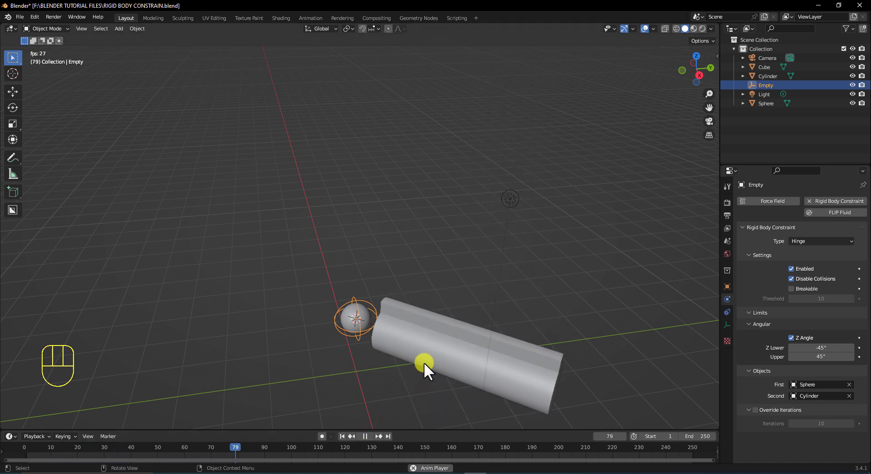
{"action": "left_click", "coordinate": [365, 436]}
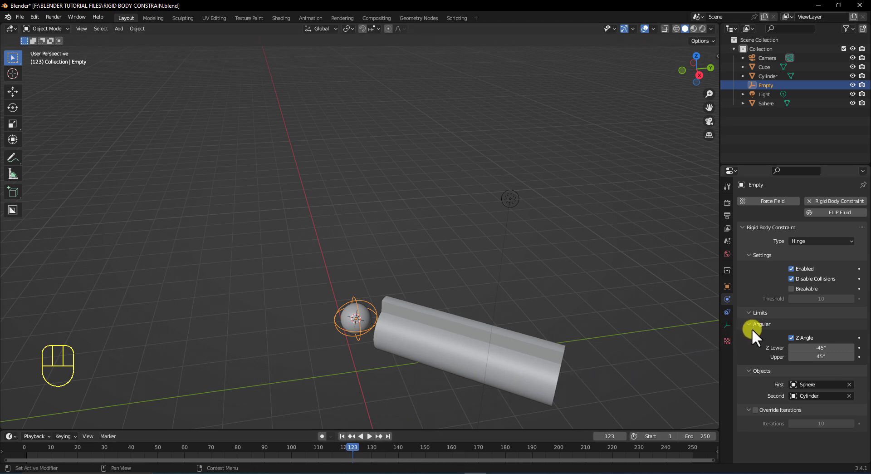
{"action": "left_click", "coordinate": [342, 436]}
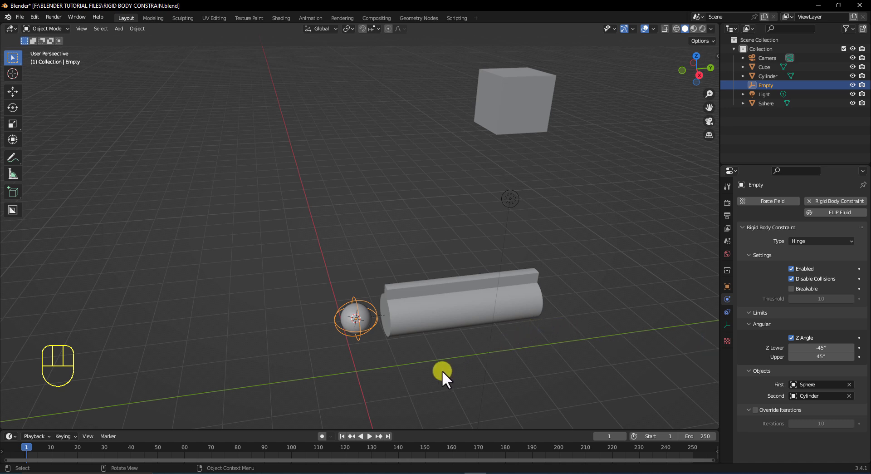
- Change the empty's rigid body constraint type to Slider and enable origins-only transforms to show object axes
{"action": "left_click", "coordinate": [824, 243]}
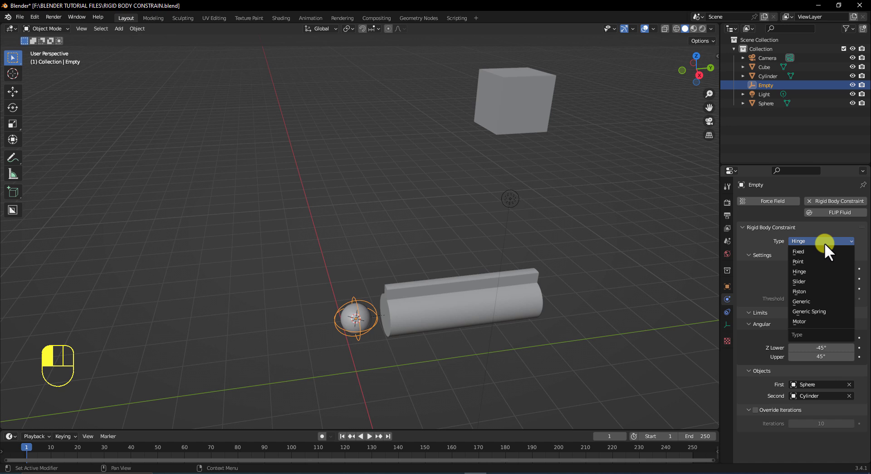
{"action": "left_click", "coordinate": [813, 279]}
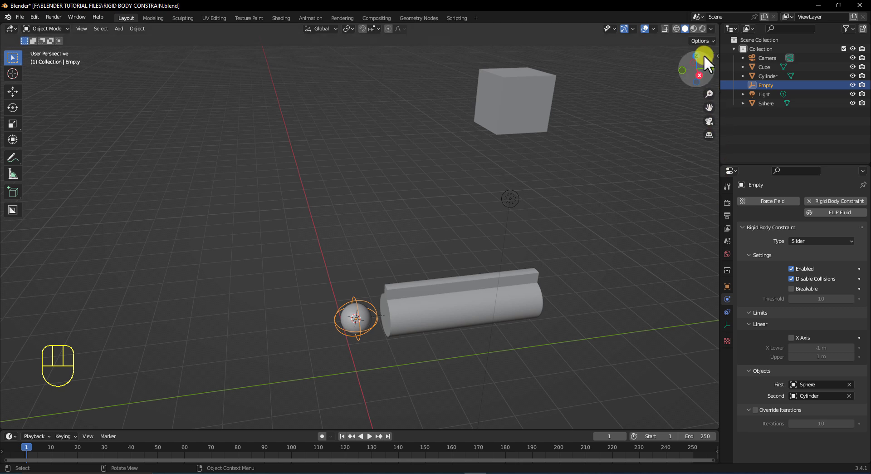
{"action": "left_click", "coordinate": [710, 29]}
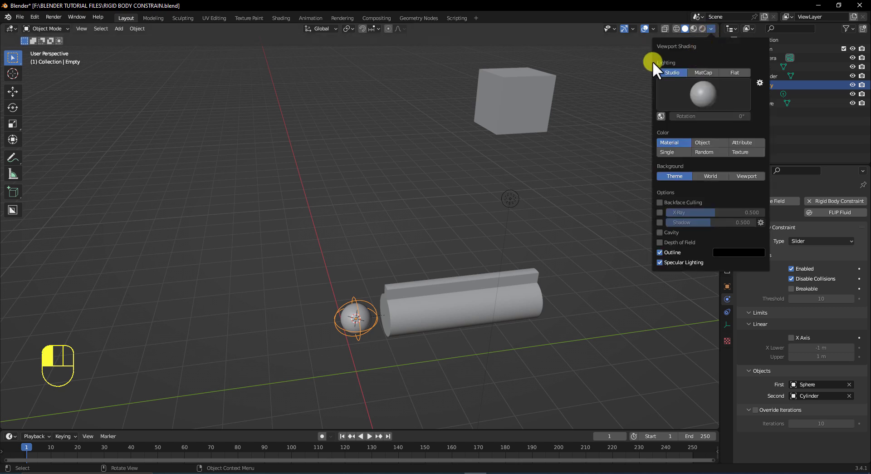
{"action": "left_click", "coordinate": [710, 40]}
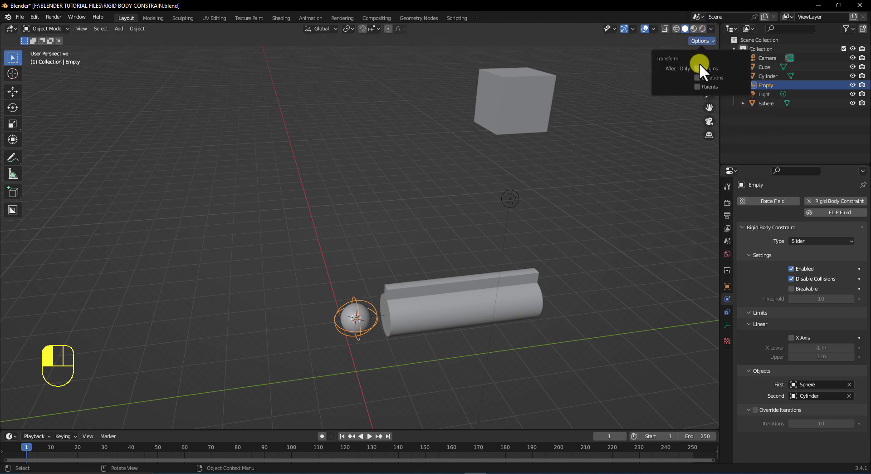
{"action": "left_click", "coordinate": [610, 226]}
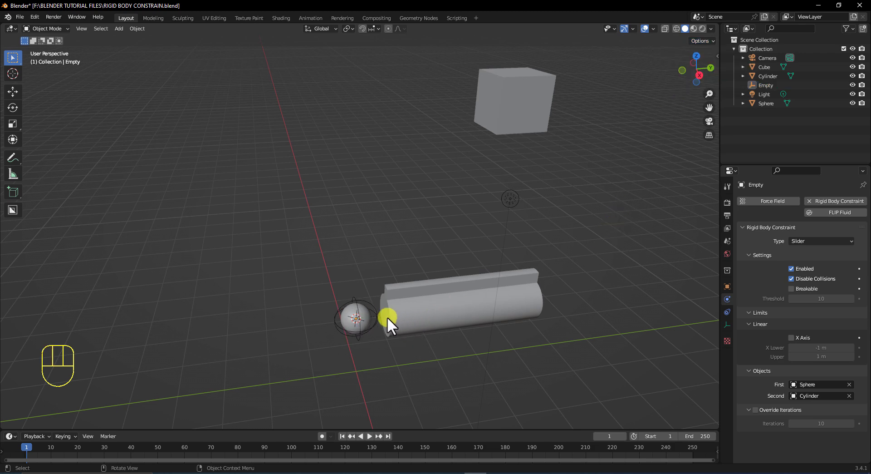
- Select the empty and check the direction of its X axis up close
{"action": "left_click", "coordinate": [373, 301]}
{"action": "middle_click_drag", "start_coordinate": [372, 323], "coordinate": [396, 320]}
{"action": "scroll", "coordinate": [381, 331], "scroll_direction": "up", "scroll_amount": 3}
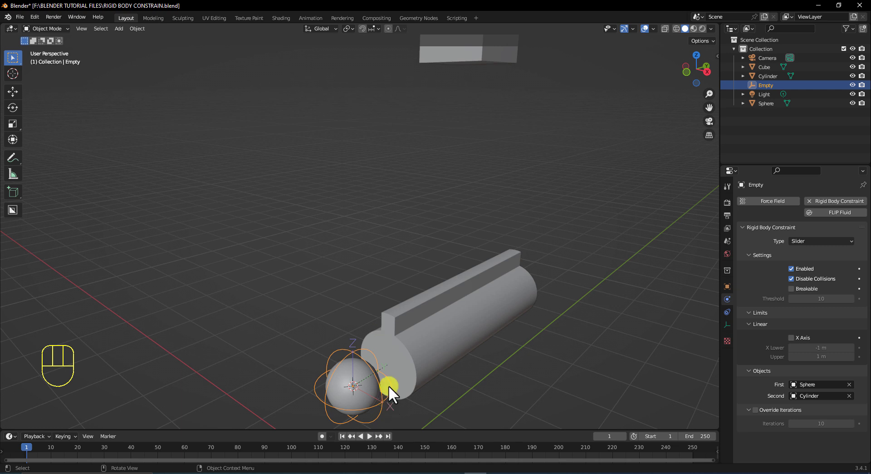
- Deselect the empty, play the simulation with the Slider constraint, stop it, and return to frame 1
{"action": "scroll", "coordinate": [398, 356], "scroll_direction": "down", "scroll_amount": 3}
{"action": "left_click", "coordinate": [448, 341]}
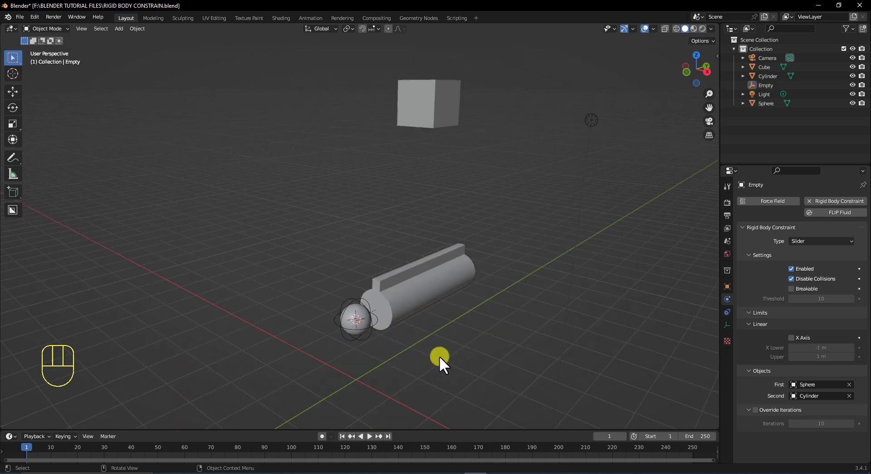
{"action": "left_click", "coordinate": [370, 436]}
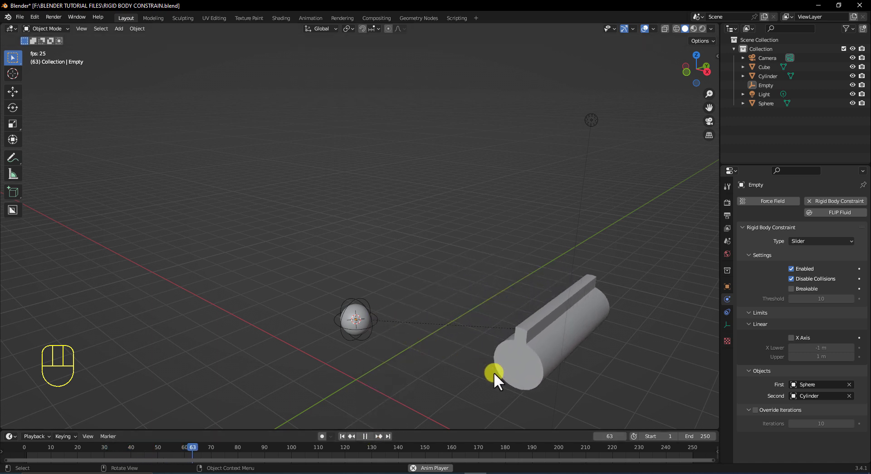
{"action": "left_click", "coordinate": [367, 435]}
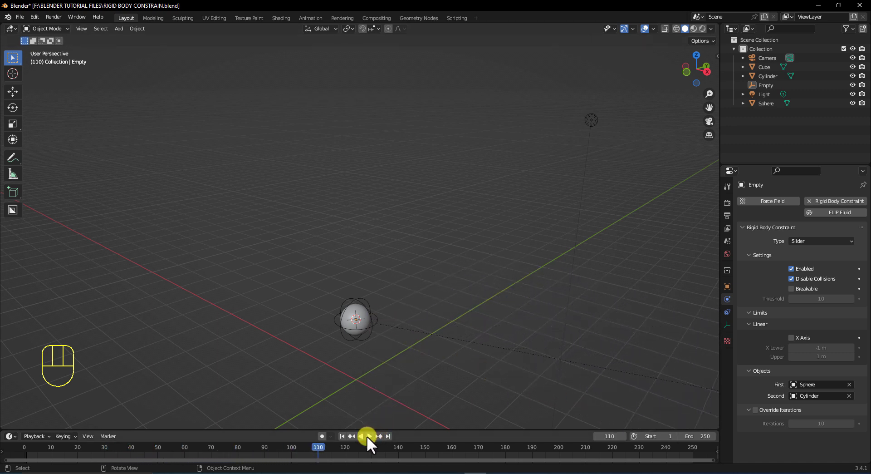
{"action": "left_click", "coordinate": [342, 435]}
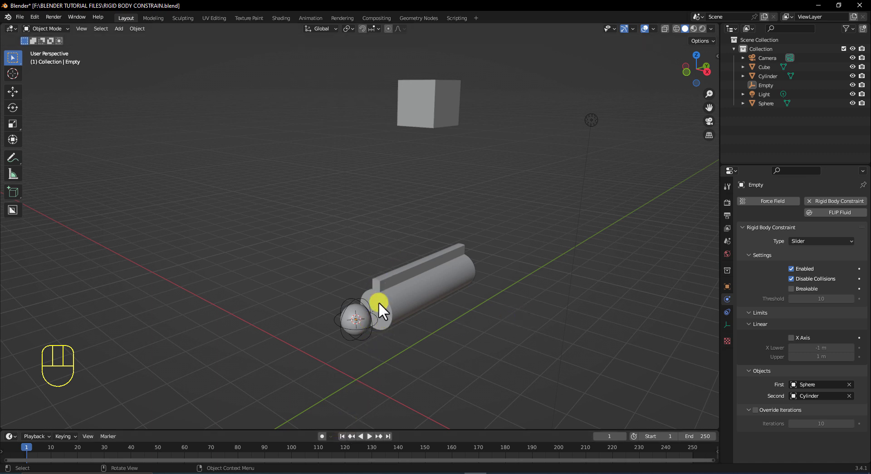
- Enable the linear X Axis limit on the empty's Slider constraint, then play the simulation and stop it
{"action": "left_click", "coordinate": [357, 303]}
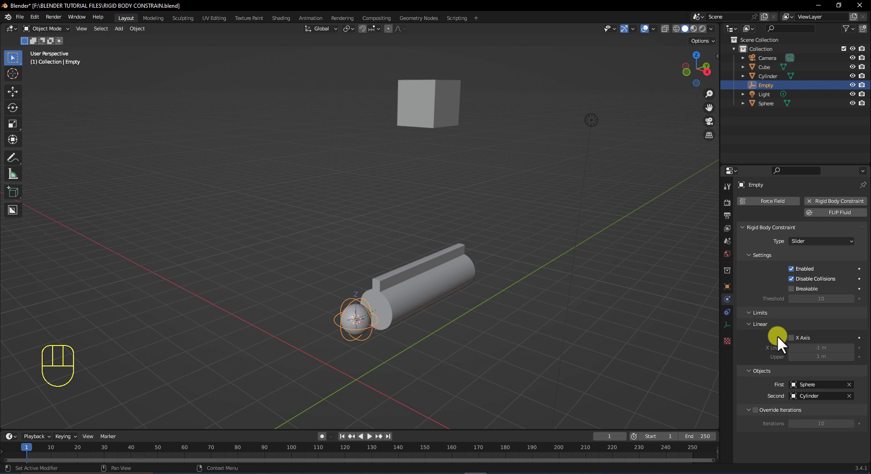
{"action": "left_click", "coordinate": [792, 338]}
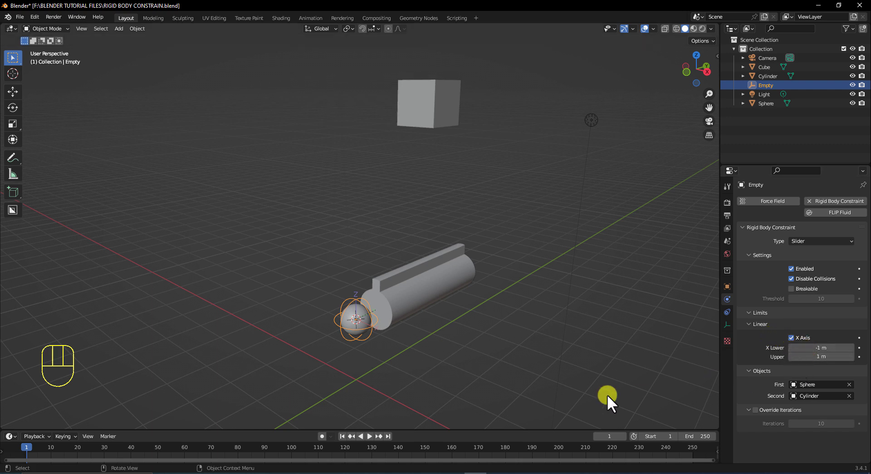
{"action": "left_click", "coordinate": [368, 434]}
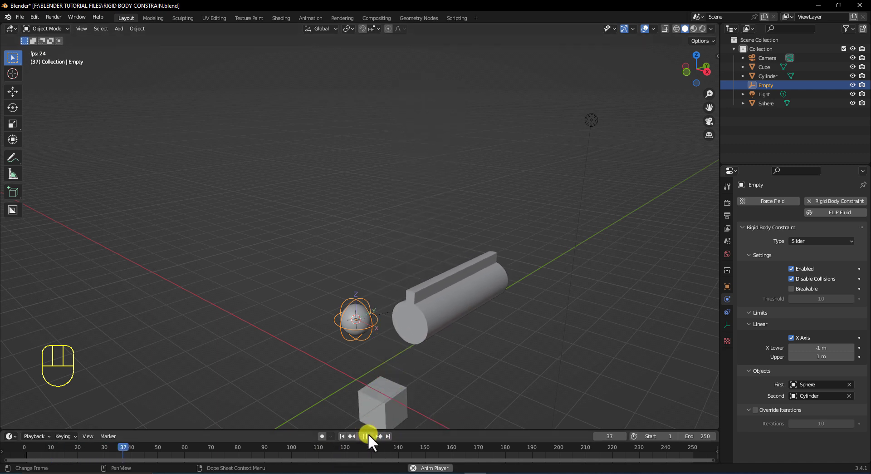
{"action": "left_click", "coordinate": [368, 434]}
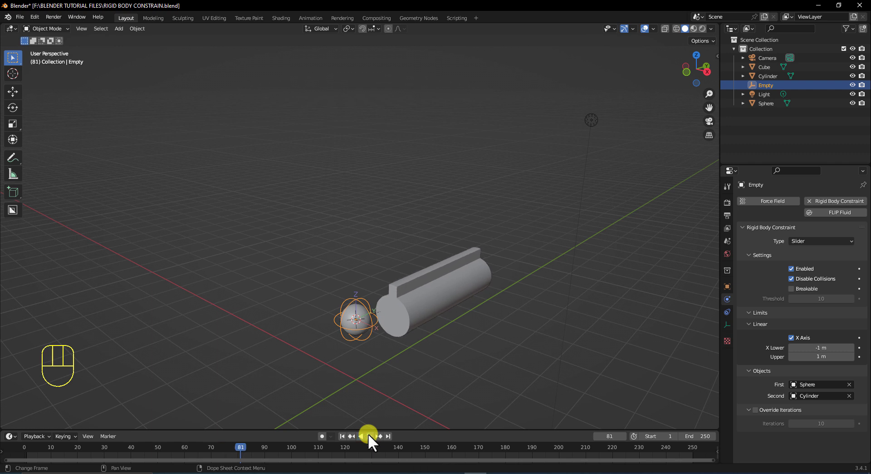
- Set the Slider constraint's upper linear X limit to 5 m
{"action": "left_click", "coordinate": [802, 358]}
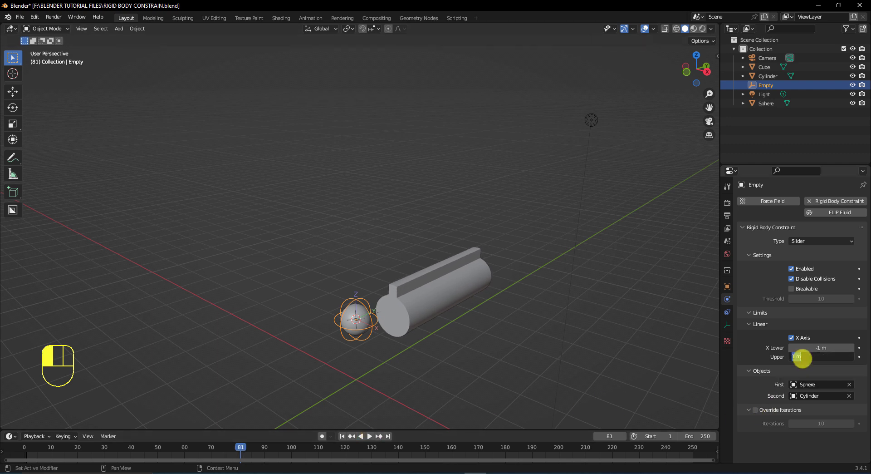
{"action": "type", "text": "5"}
{"action": "key", "text": "Return"}
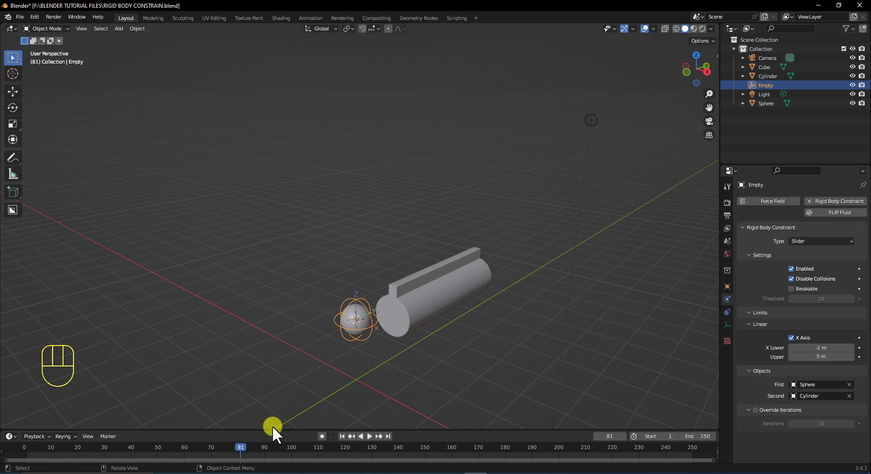
- Replay the simulation from frame 1 with the extended Slider limit, stop it, and return to frame 1
{"action": "left_click", "coordinate": [342, 435]}
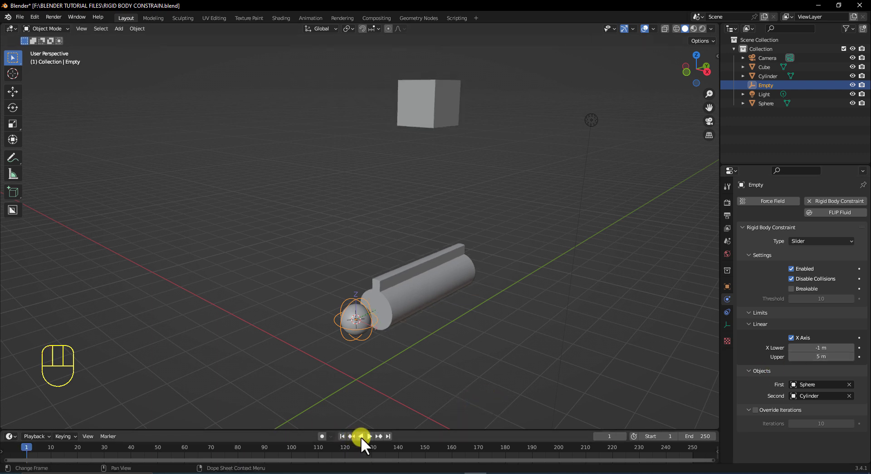
{"action": "left_click", "coordinate": [368, 436]}
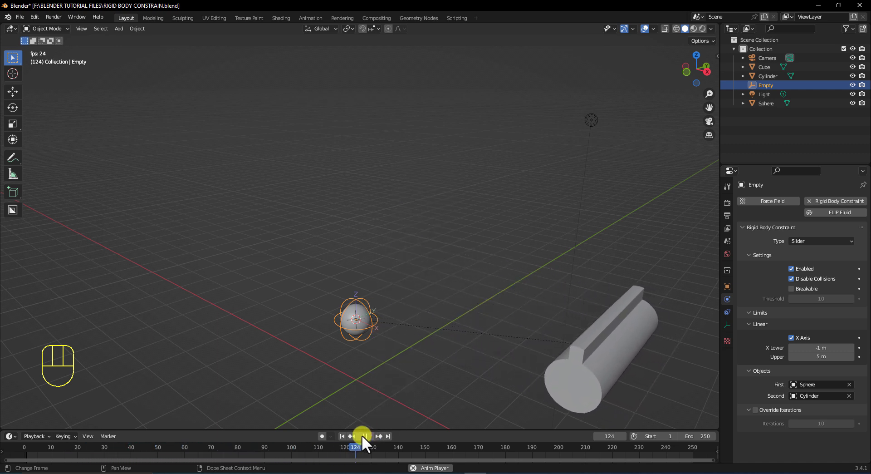
{"action": "left_click", "coordinate": [363, 436]}
{"action": "left_click", "coordinate": [342, 435]}
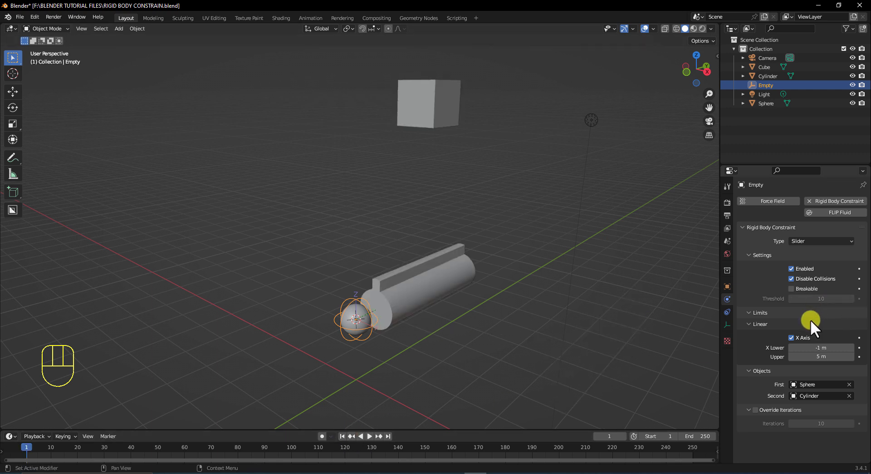
- Disable the linear X Axis limit and change the empty's rigid body constraint type to Piston
{"action": "left_click", "coordinate": [792, 337]}
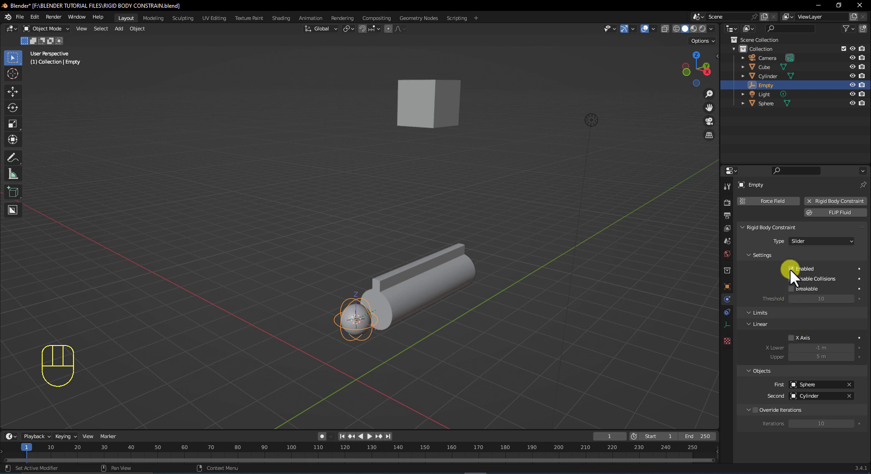
{"action": "left_click", "coordinate": [804, 241]}
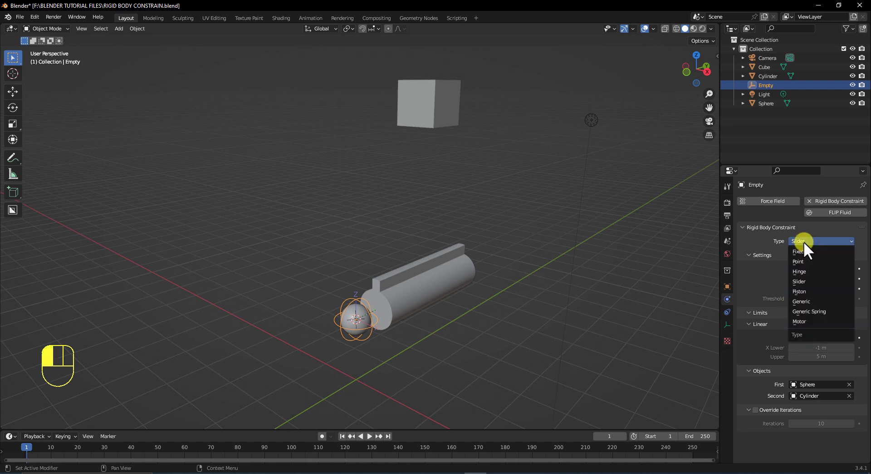
{"action": "left_click", "coordinate": [804, 289]}
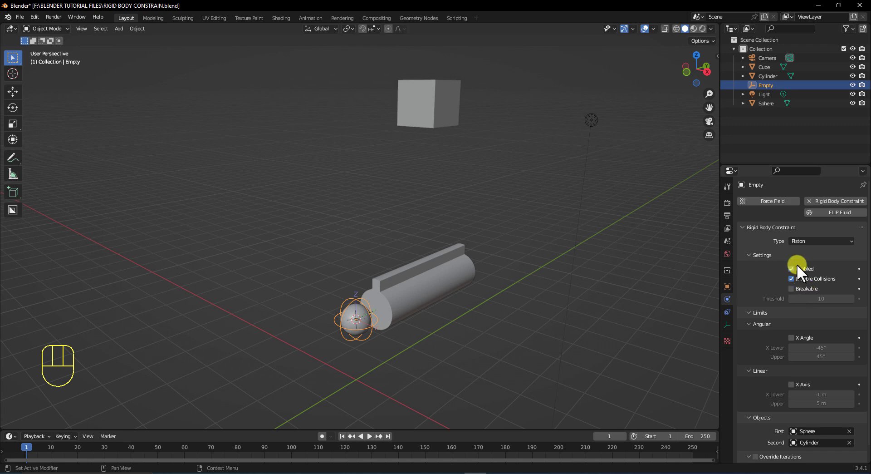
- Turn off origins-only transforms and move the cube about -2.385 m along Y, over the cylinder's end near the sphere
{"action": "left_click", "coordinate": [432, 110]}
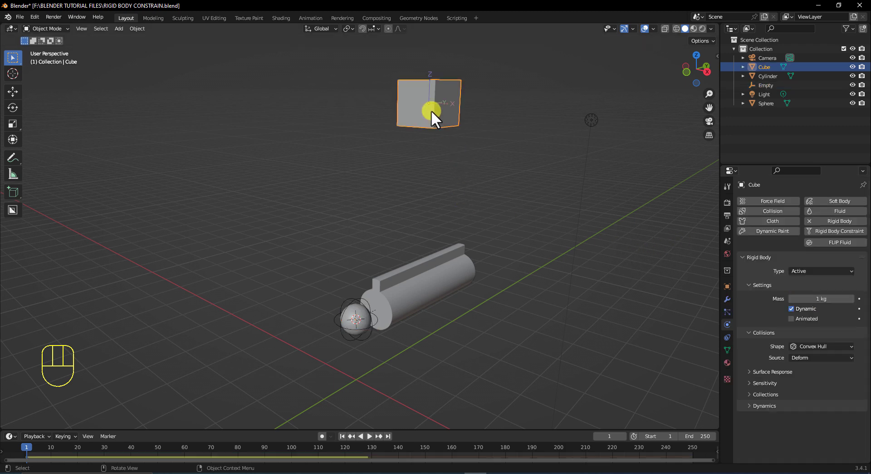
{"action": "key", "text": "KP_7"}
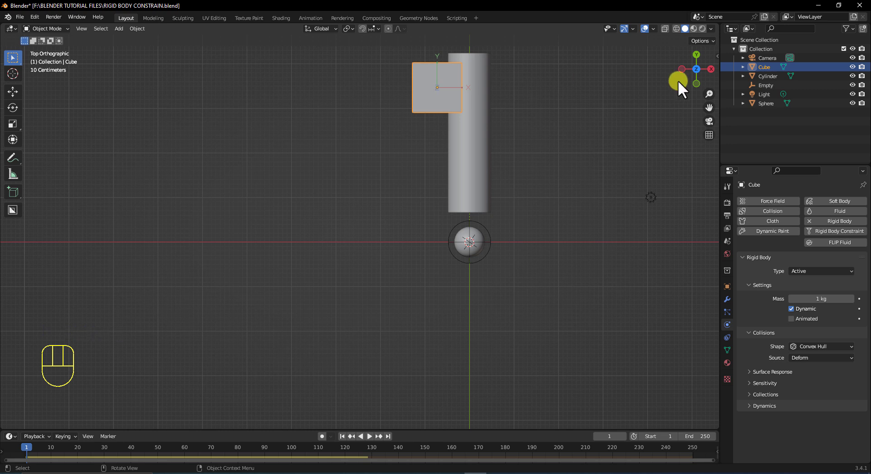
{"action": "left_click", "coordinate": [710, 40]}
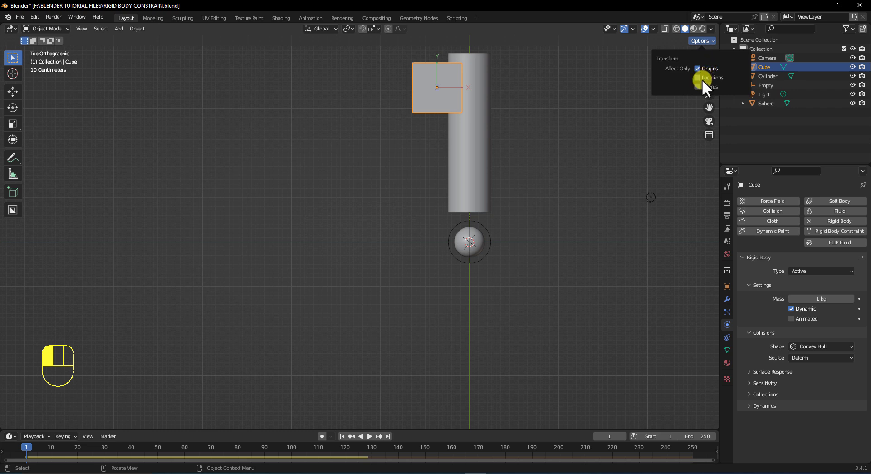
{"action": "left_click", "coordinate": [697, 69]}
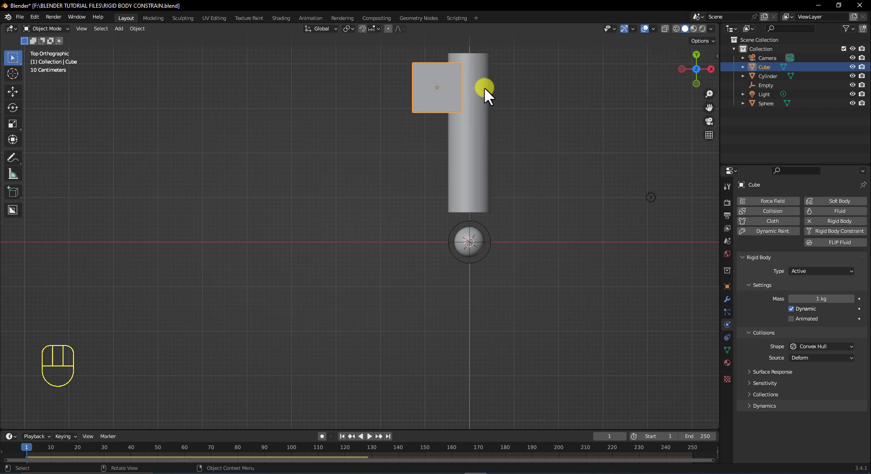
{"action": "key", "text": "g"}
{"action": "key", "text": "y"}
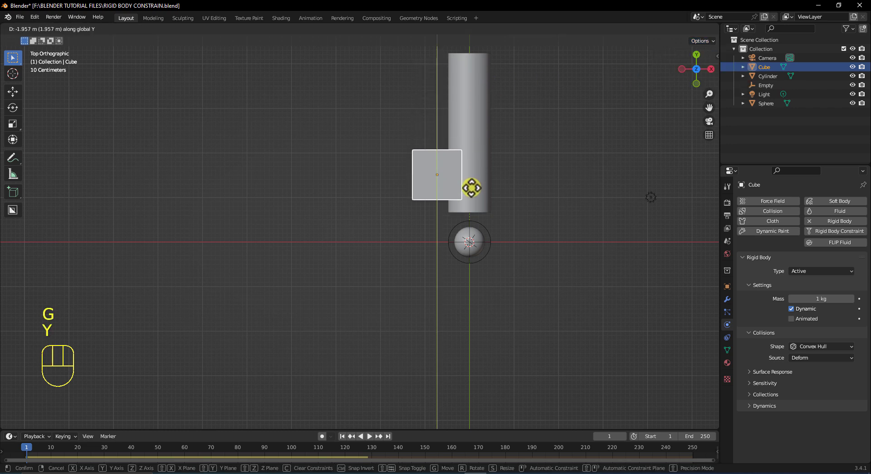
{"action": "left_click", "coordinate": [472, 198]}
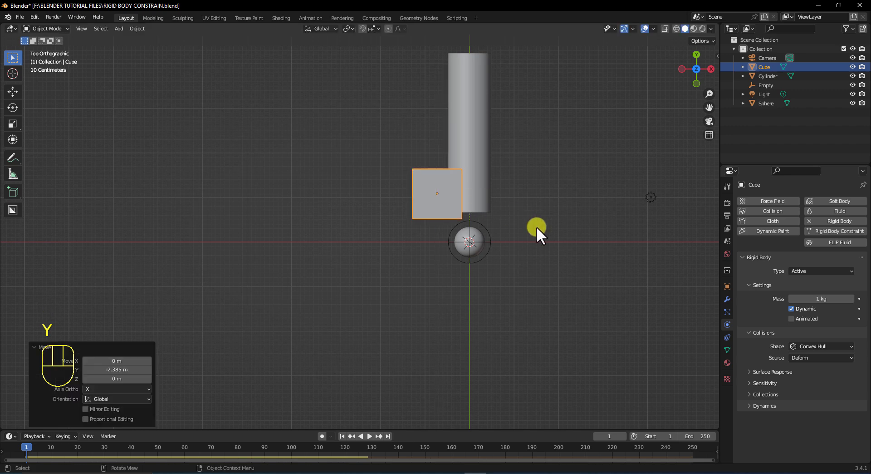
- Select the empty around the sphere and enable origins-only transforms to show its axes
{"action": "middle_click_drag", "start_coordinate": [536, 226], "coordinate": [476, 186]}
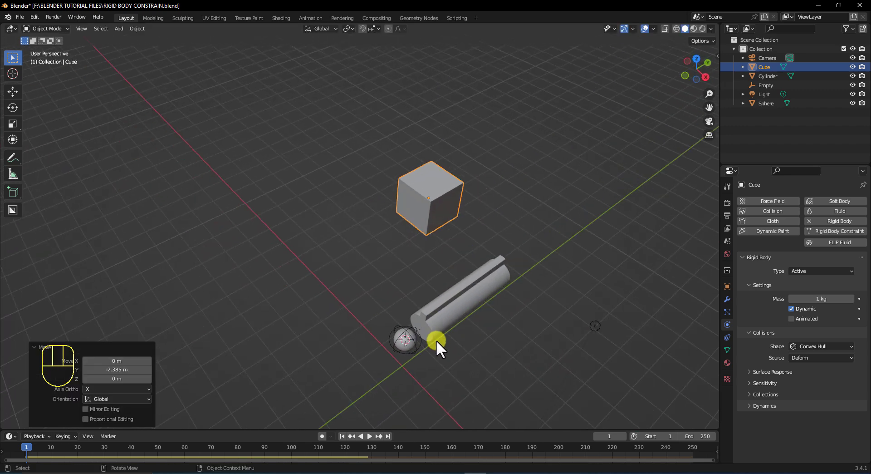
{"action": "middle_click_drag", "start_coordinate": [436, 391], "coordinate": [473, 258], "text": "shift"}
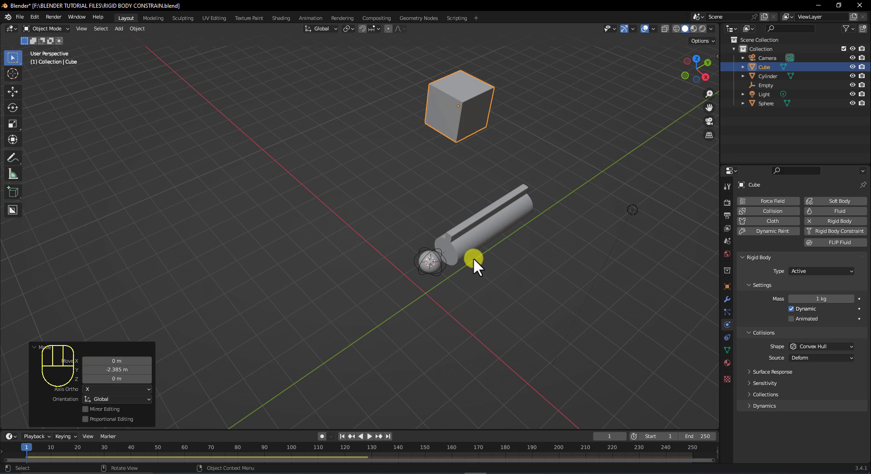
{"action": "scroll", "coordinate": [473, 257], "scroll_direction": "up", "scroll_amount": 2}
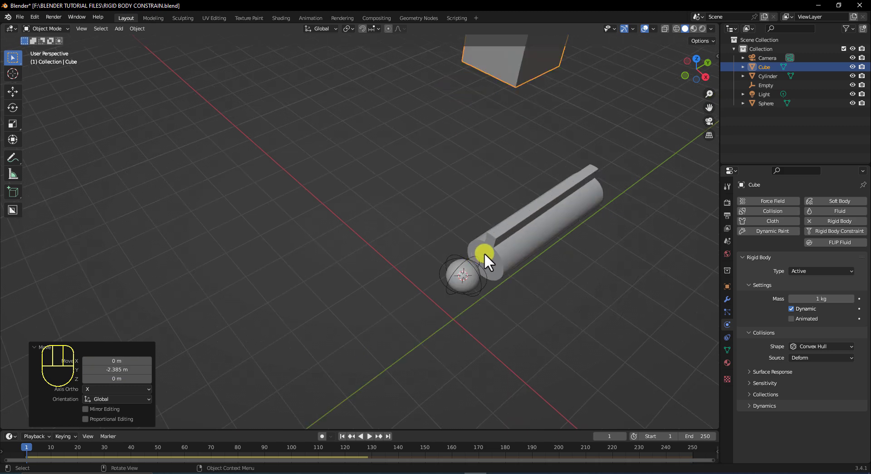
{"action": "scroll", "coordinate": [484, 252], "scroll_direction": "down", "scroll_amount": 3}
{"action": "scroll", "coordinate": [489, 244], "scroll_direction": "up", "scroll_amount": 3}
{"action": "middle_click_drag", "start_coordinate": [514, 233], "coordinate": [441, 257], "text": "shift"}
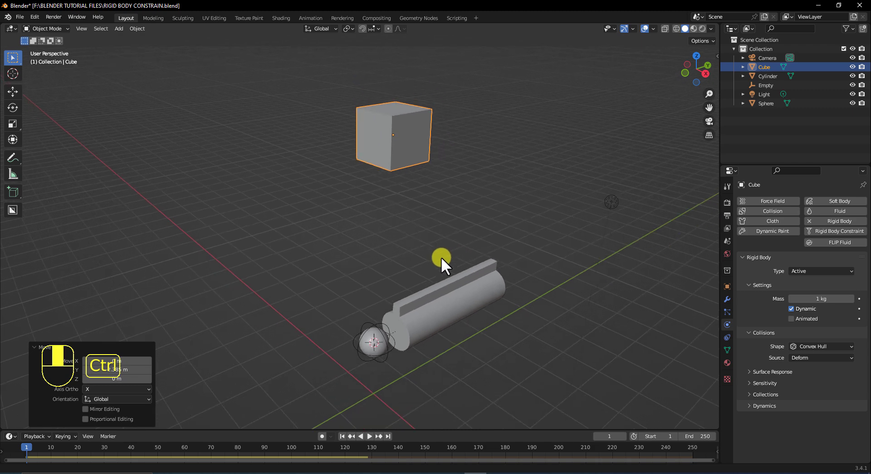
{"action": "middle_click_drag", "start_coordinate": [426, 287], "coordinate": [444, 225], "text": "shift"}
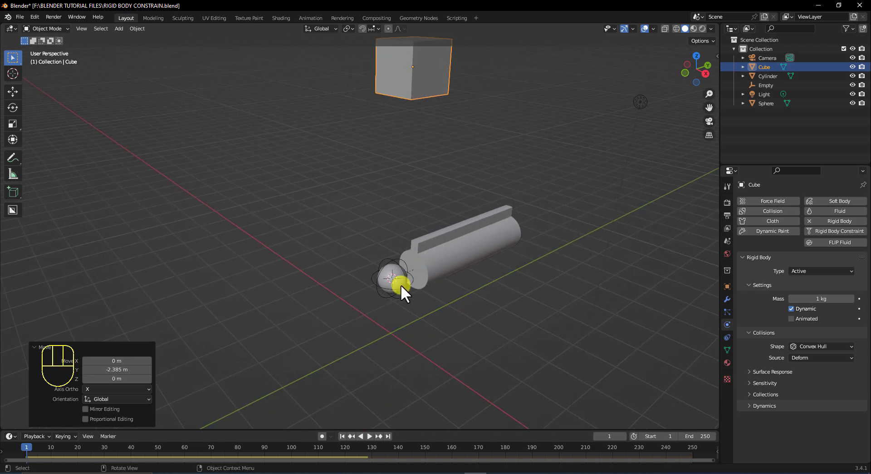
{"action": "scroll", "coordinate": [401, 284], "scroll_direction": "up", "scroll_amount": 3}
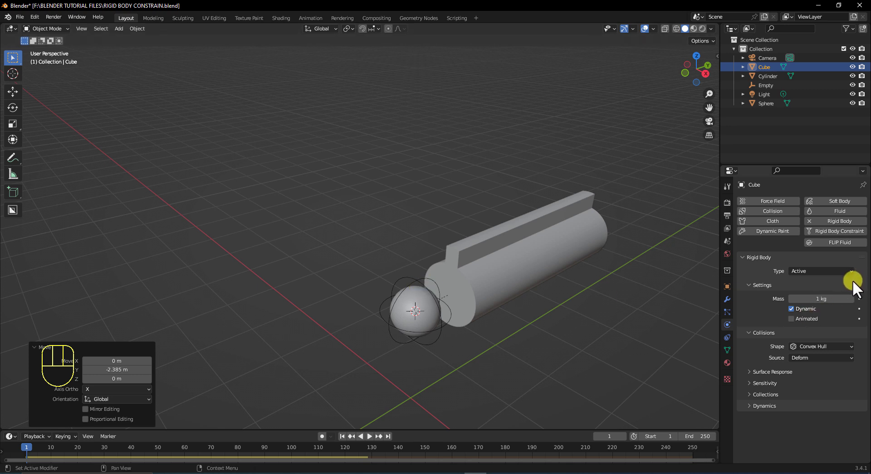
{"action": "left_click", "coordinate": [414, 276]}
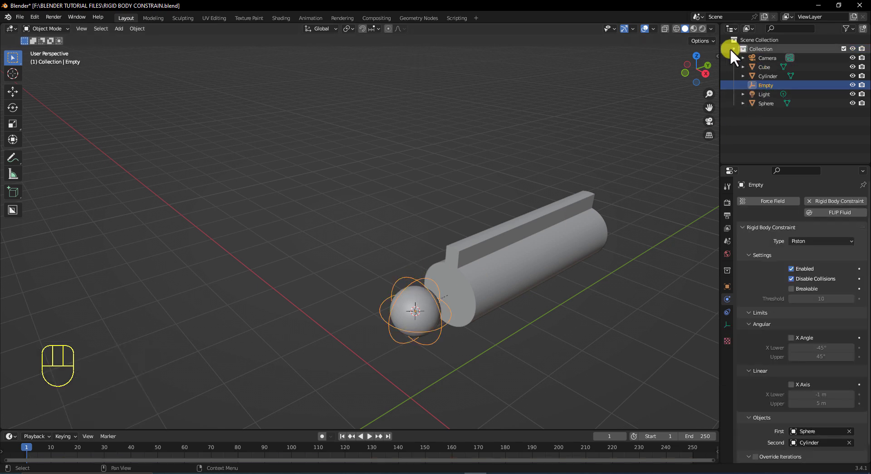
{"action": "left_click", "coordinate": [711, 41]}
{"action": "left_click", "coordinate": [701, 69]}
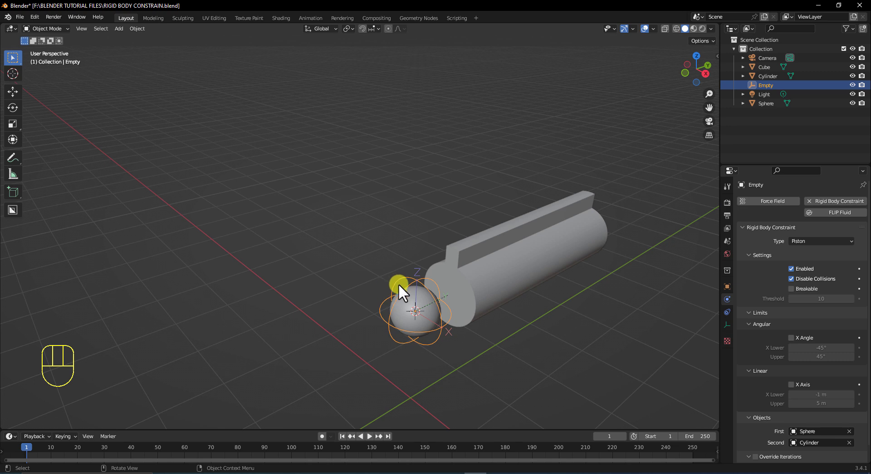
- Set the empty's Z rotation to 90° and deselect it
{"action": "left_click", "coordinate": [727, 286]}
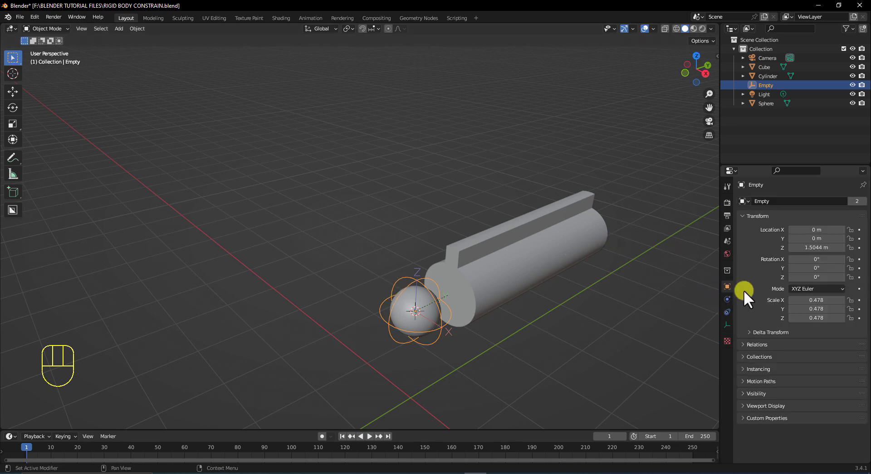
{"action": "left_click_drag", "start_coordinate": [799, 278], "coordinate": [866, 258]}
{"action": "double_click", "coordinate": [800, 277]}
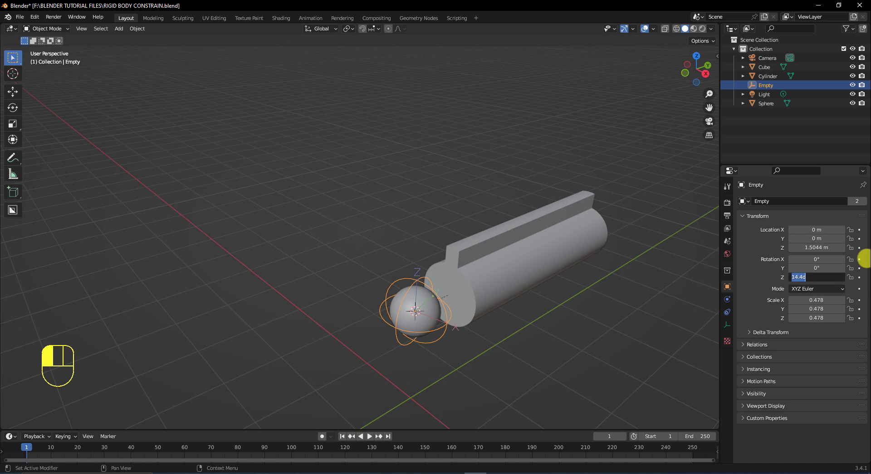
{"action": "type", "text": "90"}
{"action": "key", "text": "Return"}
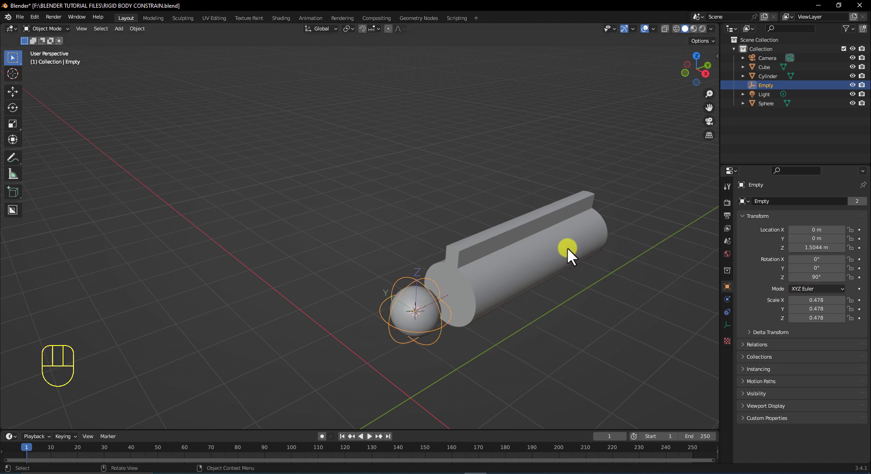
{"action": "left_click", "coordinate": [499, 345]}
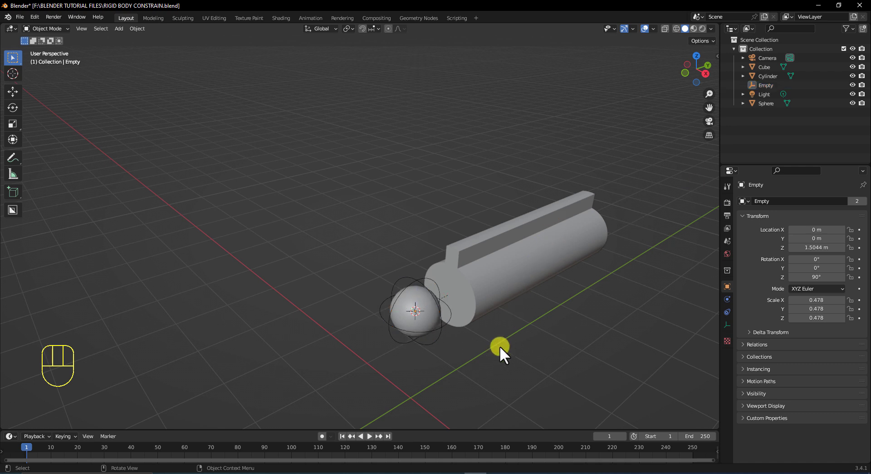
- Play the simulation with the Piston constraint, stop it, and return to frame 1
{"action": "scroll", "coordinate": [499, 346], "scroll_direction": "down", "scroll_amount": 3}
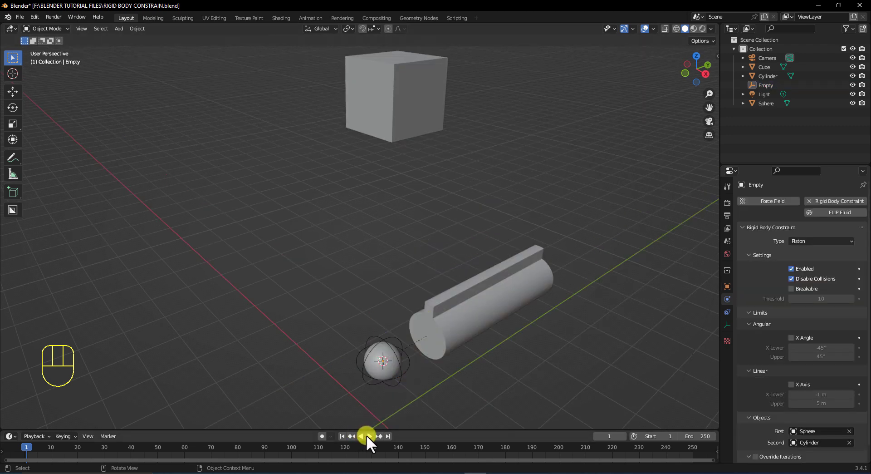
{"action": "left_click", "coordinate": [368, 435]}
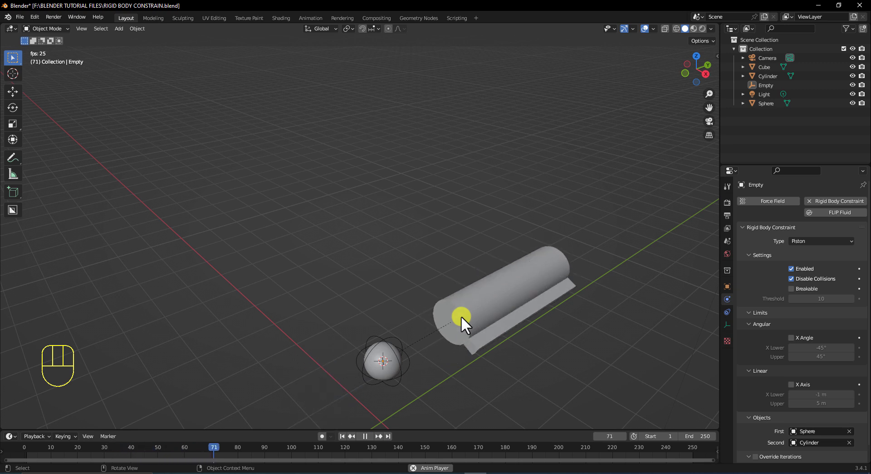
{"action": "left_click", "coordinate": [366, 435]}
{"action": "left_click", "coordinate": [340, 434]}
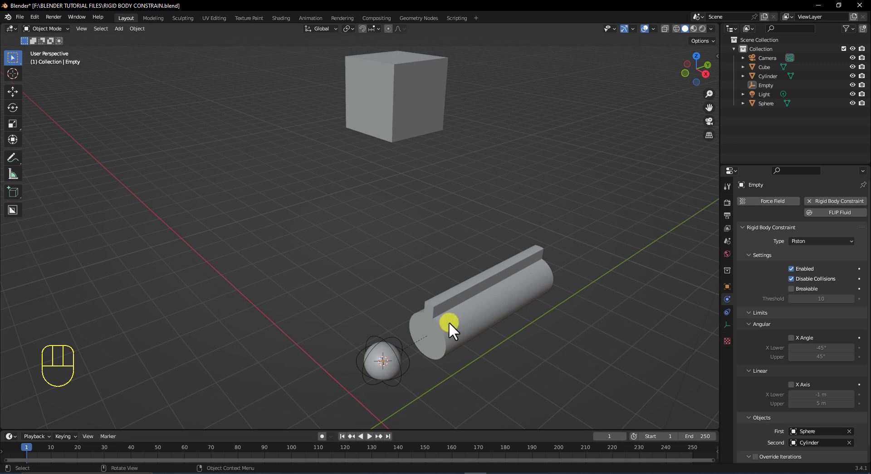
- Change the empty's rigid body constraint type to Generic and look through its angular and linear limits
{"action": "left_click", "coordinate": [803, 238]}
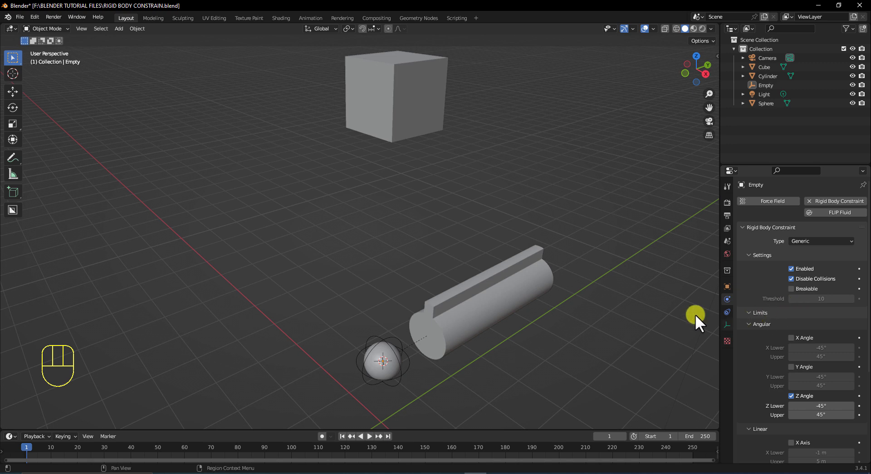
{"action": "scroll", "coordinate": [624, 298], "scroll_direction": "down", "scroll_amount": 3}
{"action": "scroll", "coordinate": [624, 299], "scroll_direction": "up", "scroll_amount": 3}
{"action": "scroll", "coordinate": [761, 351], "scroll_direction": "down", "scroll_amount": 3}
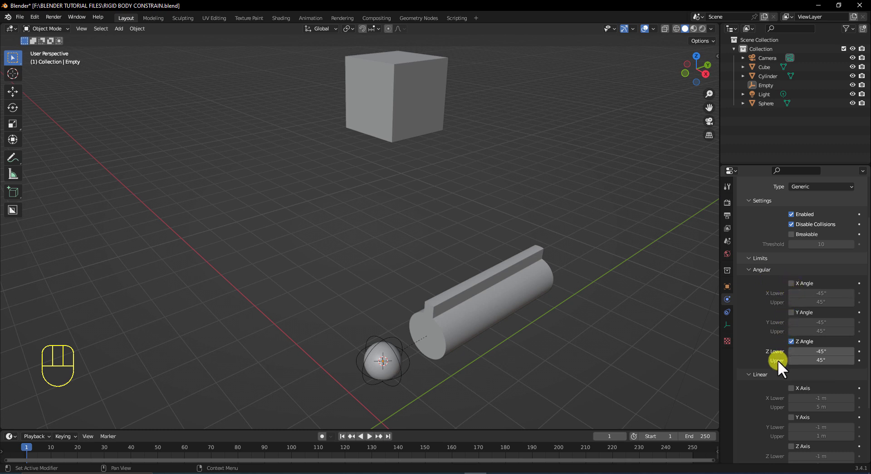
- Review the Generic constraint's angular and linear limits, then play the simulation, stop it, and return to frame 1
{"action": "scroll", "coordinate": [777, 361], "scroll_direction": "down", "scroll_amount": 4}
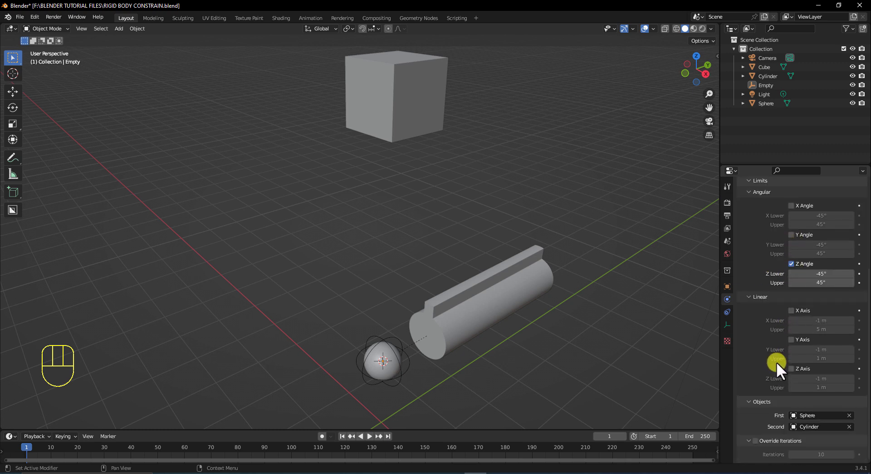
{"action": "scroll", "coordinate": [776, 361], "scroll_direction": "up", "scroll_amount": 3}
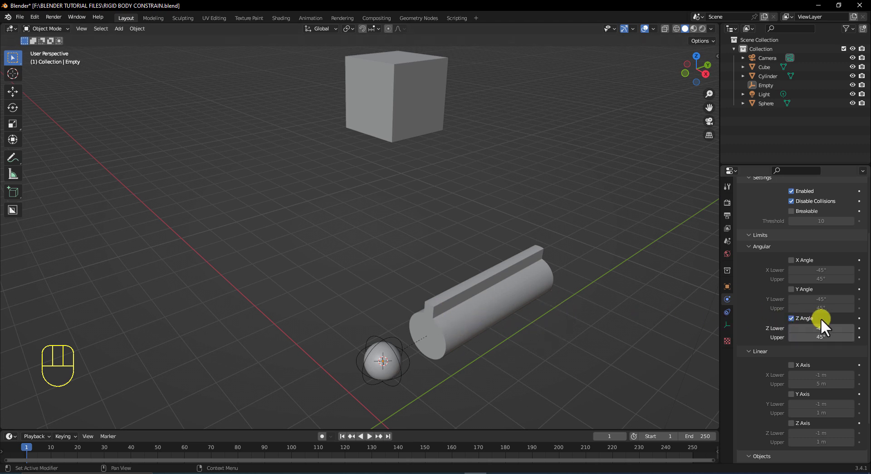
{"action": "left_click", "coordinate": [367, 434]}
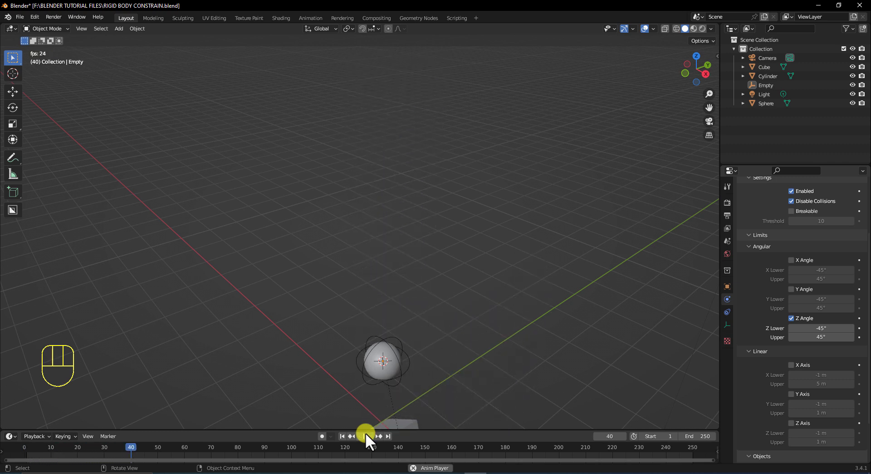
{"action": "left_click", "coordinate": [367, 435]}
{"action": "left_click", "coordinate": [341, 436]}
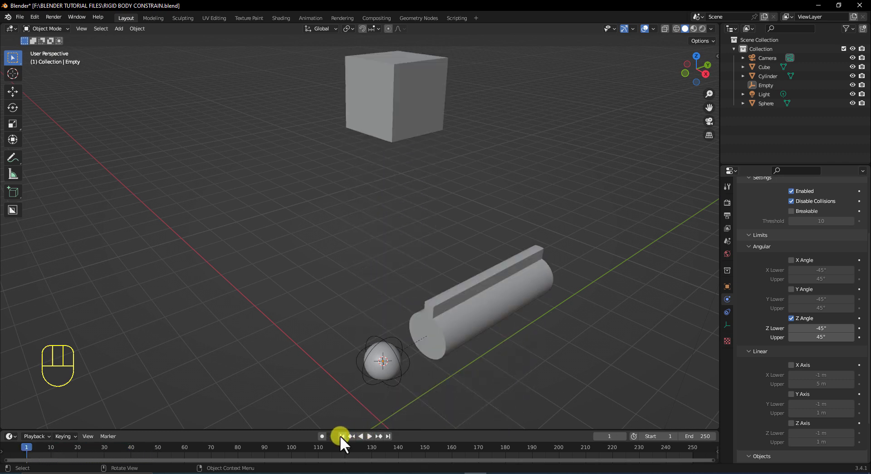
- Open the list of rigid body constraint types for the empty
{"action": "scroll", "coordinate": [807, 233], "scroll_direction": "up", "scroll_amount": 4}
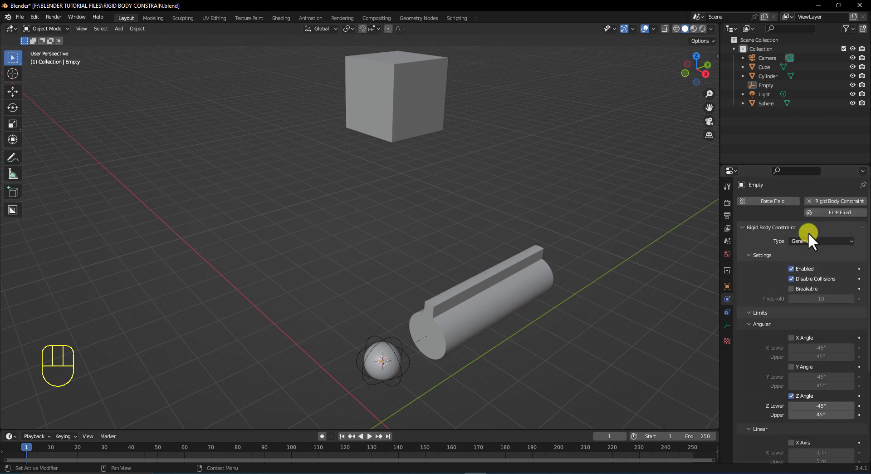
{"action": "left_click", "coordinate": [806, 241]}
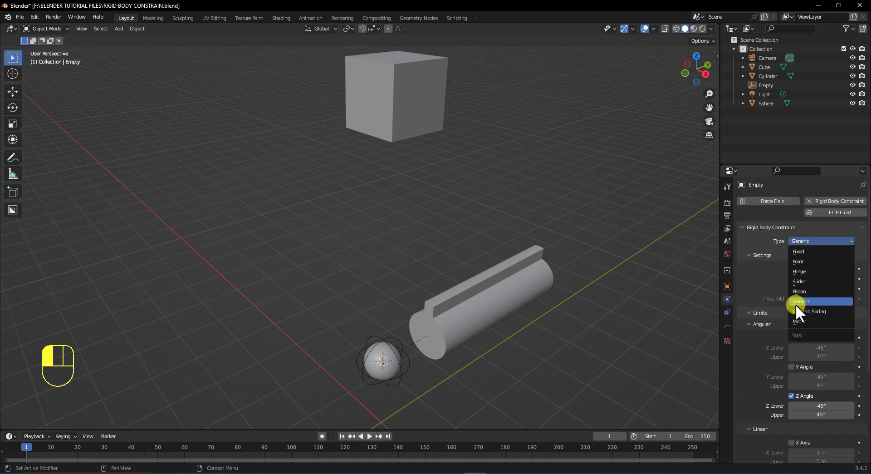